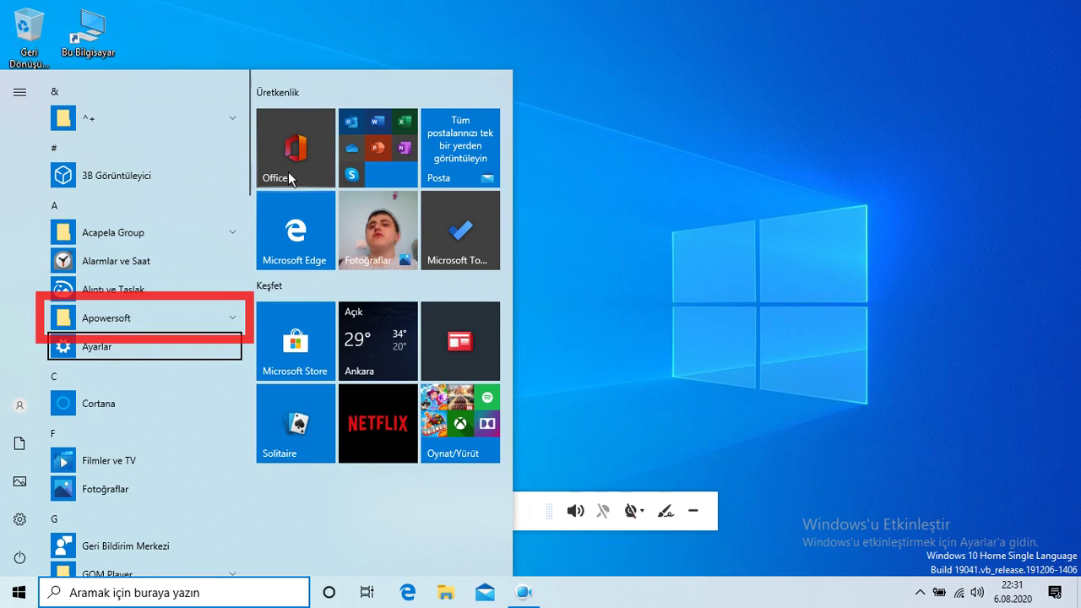
Open Groove Müzik from the installed apps list under the letter G
key("Down")
key("Down")
key("Down")
key("Down")
key("Down")
key("Down")
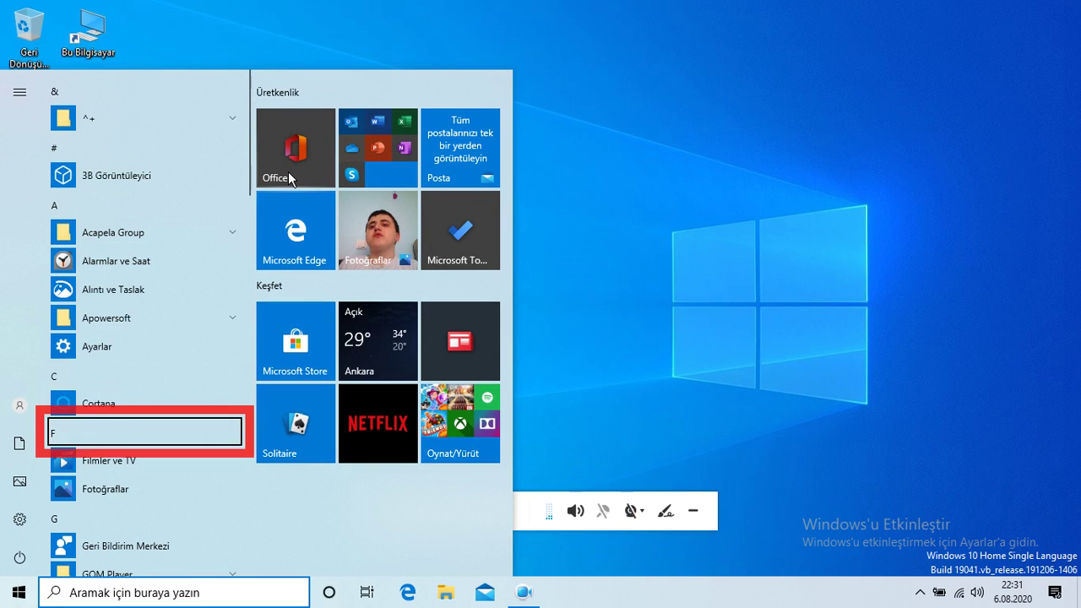
key("Down")
key("Down")
key("Down")
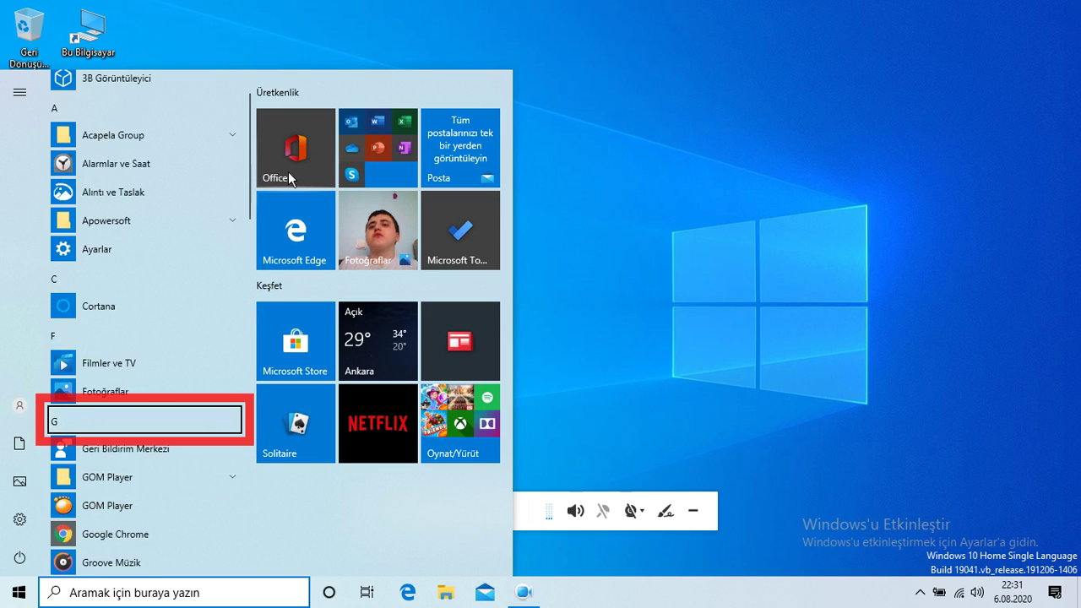
key("Down")
key("Down")
key("Down")
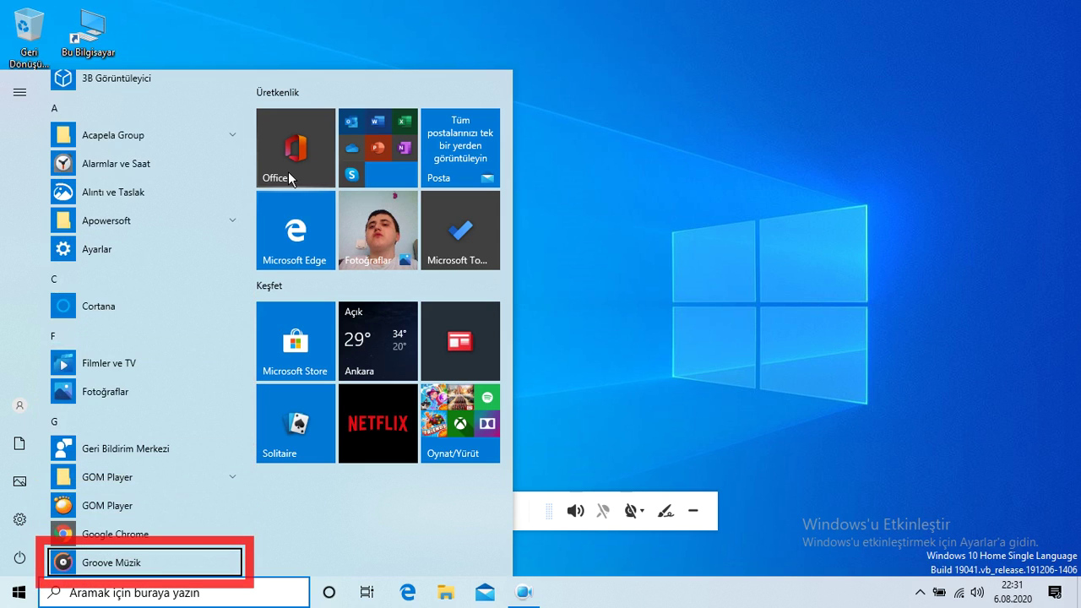
key("Return")
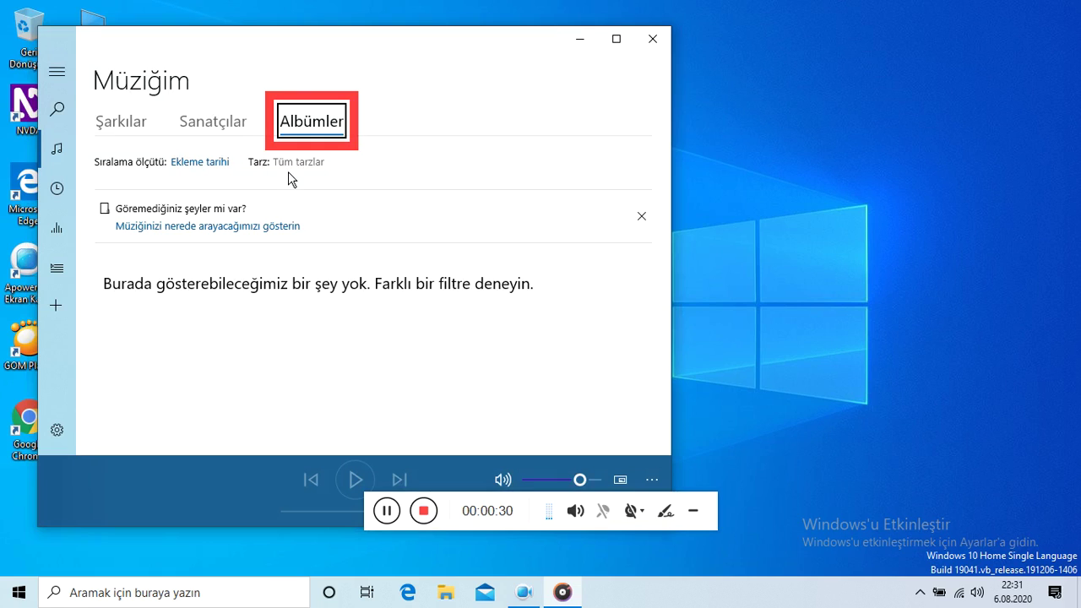
Dismiss the notification in Müziğim about choosing where to look for missing music
key("Tab")
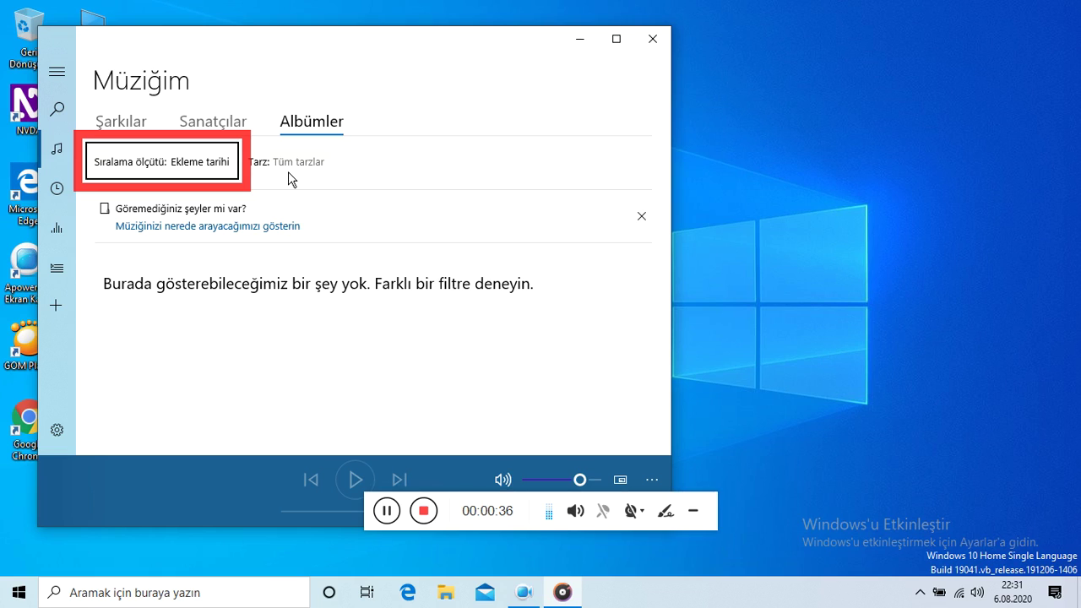
key("Tab")
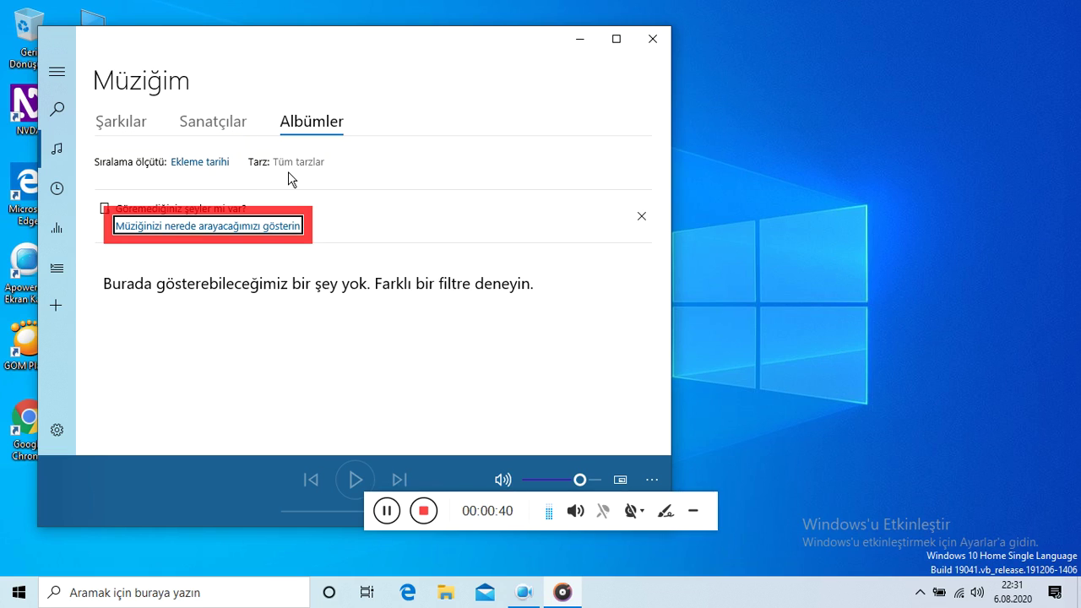
key("Tab")
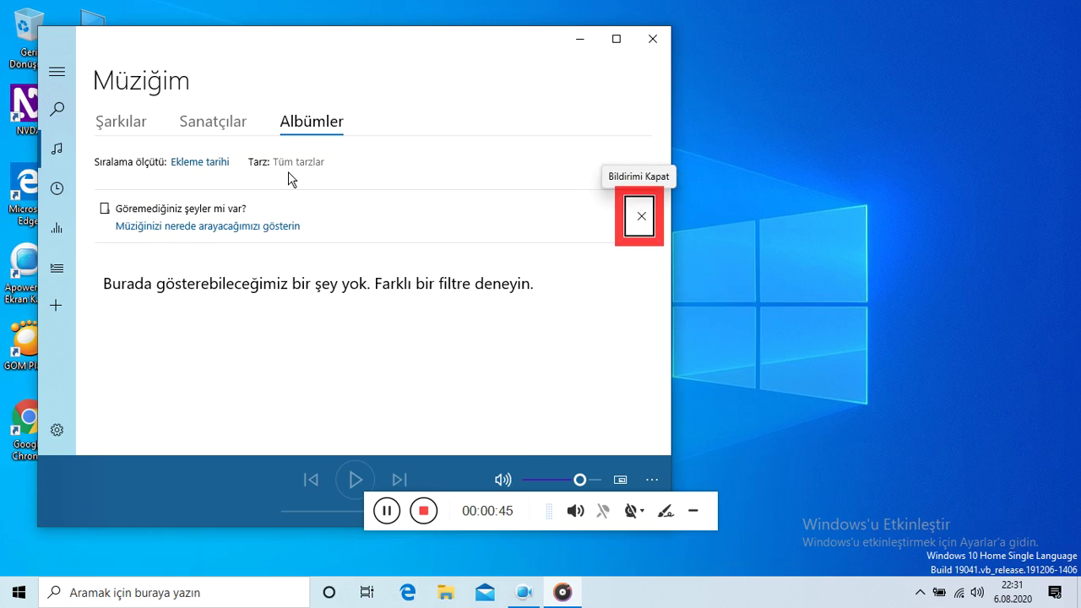
key("Return")
Expand the navigation pane and open the Ayarlar page of Groove Müzik
key("Tab")
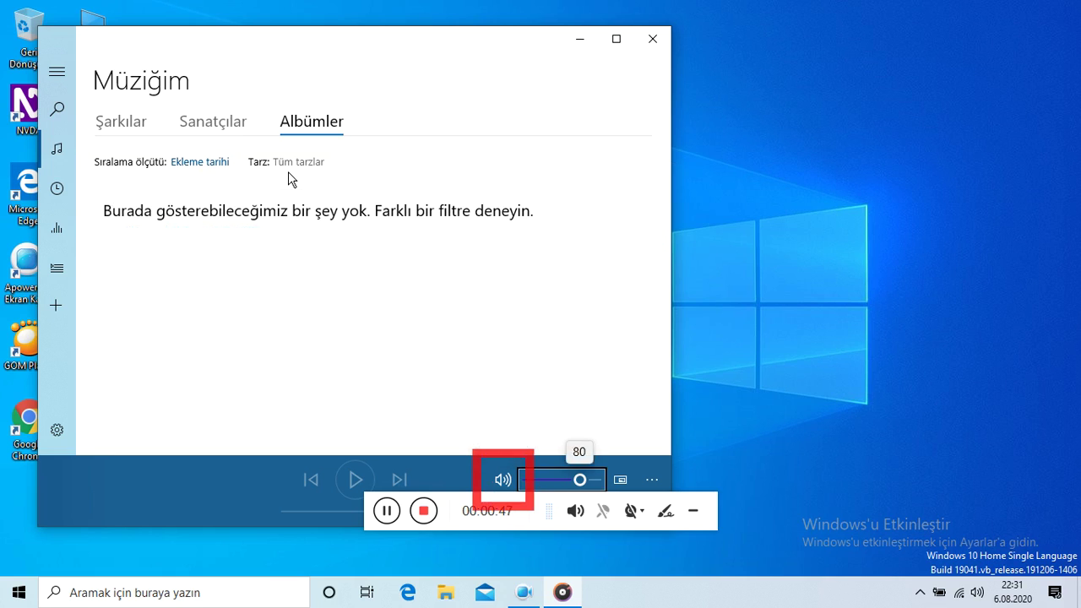
key("Tab")
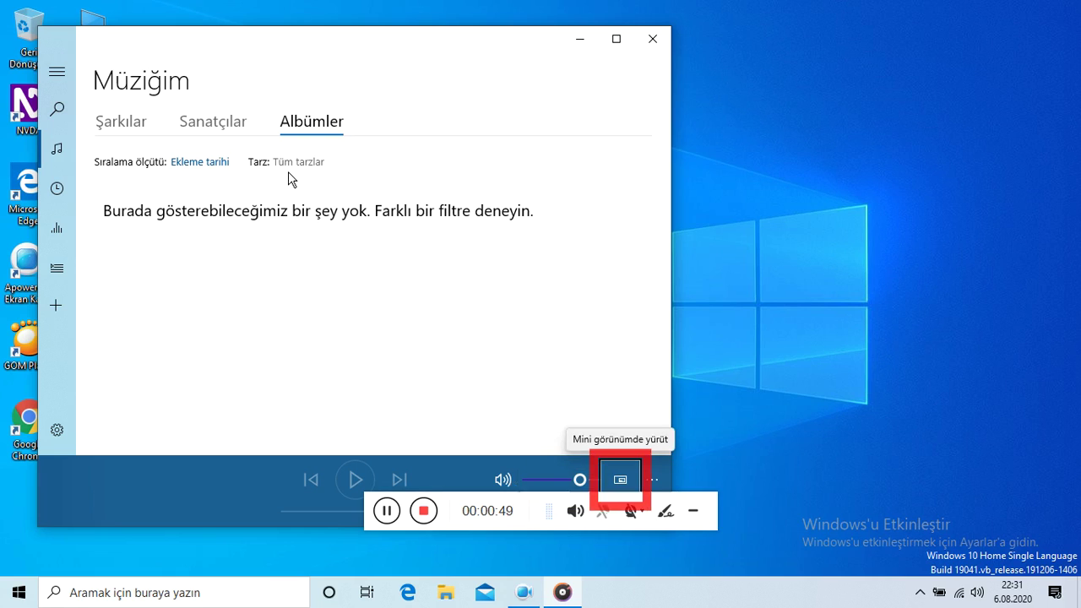
key("Tab")
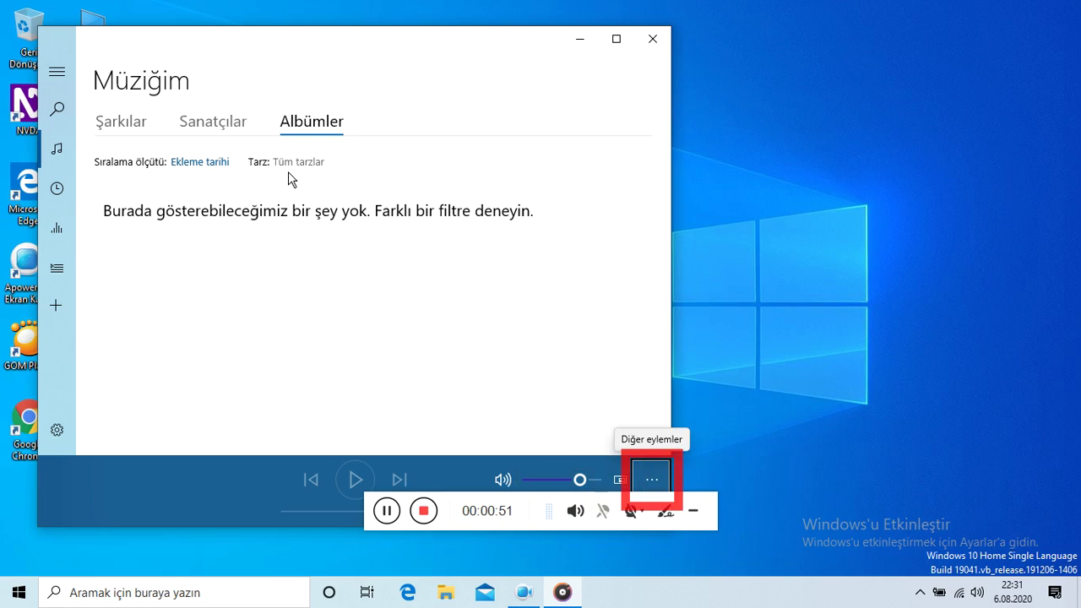
key("Tab")
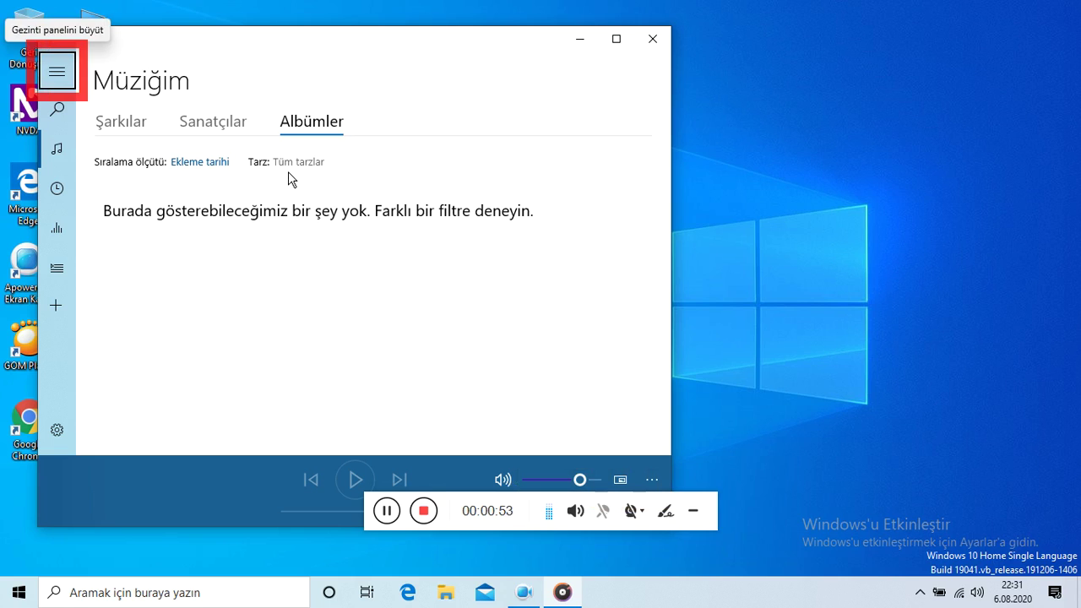
key("Return")
key("Tab")
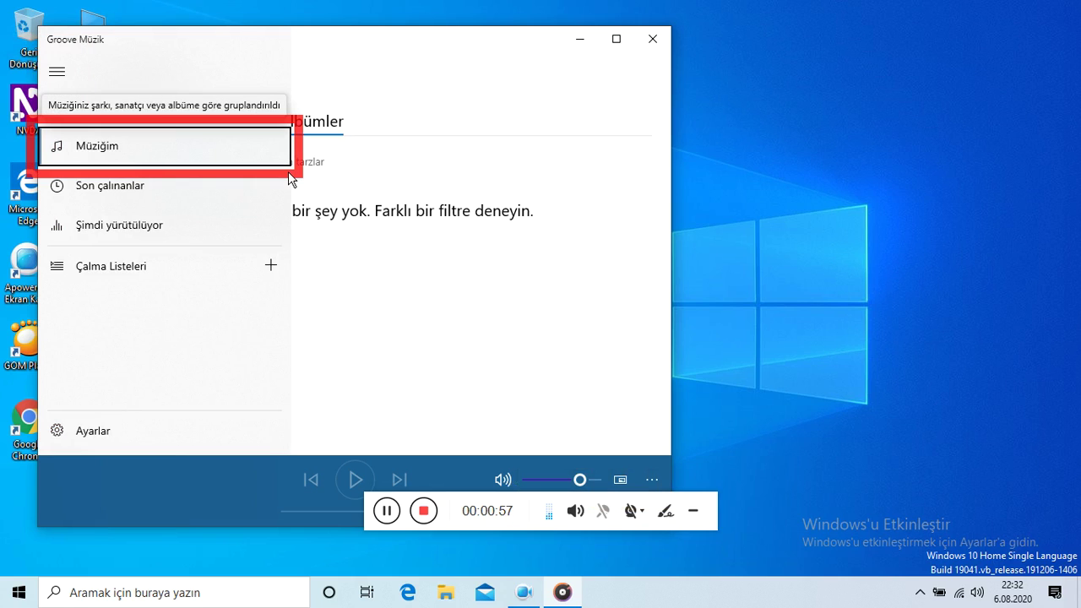
key("Tab")
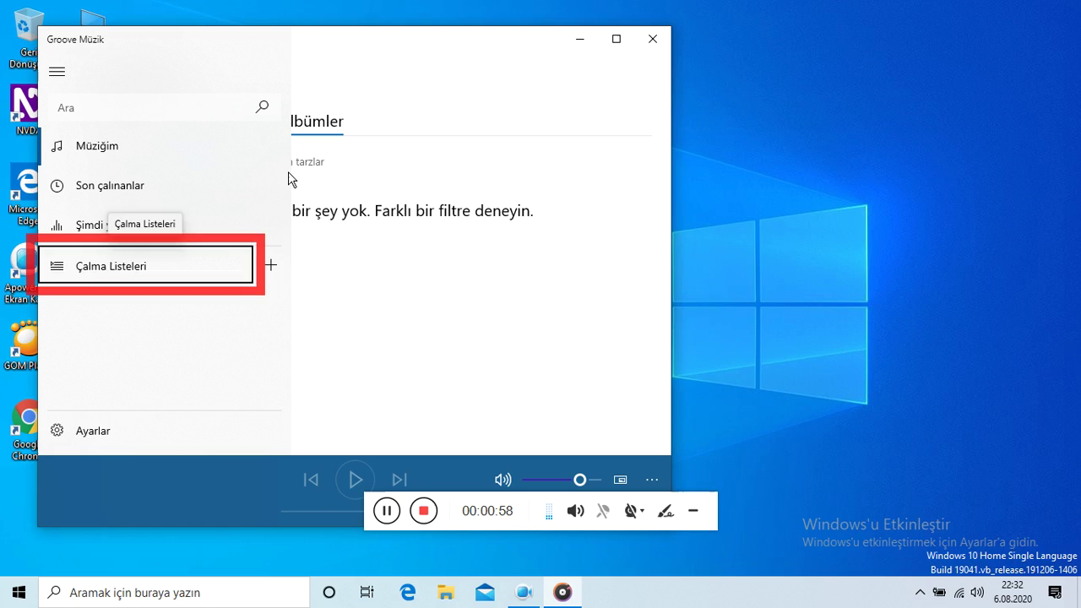
key("Tab")
key("Tab")
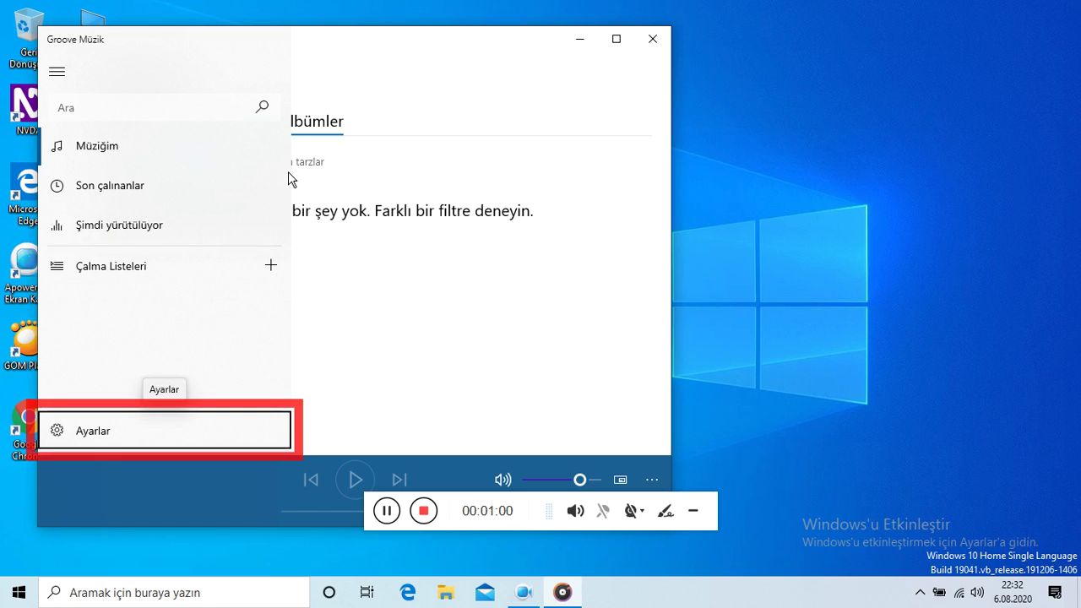
key("Return")
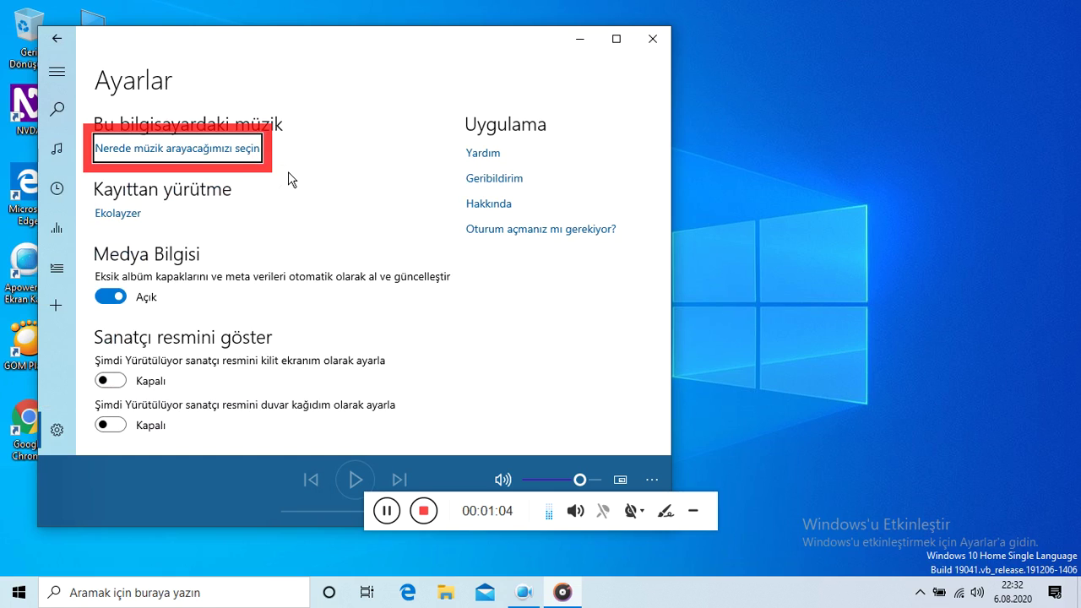
Turn on both Sanatçı resmini göster options, using the now-playing artist image as lock screen and as wallpaper
key("Tab")
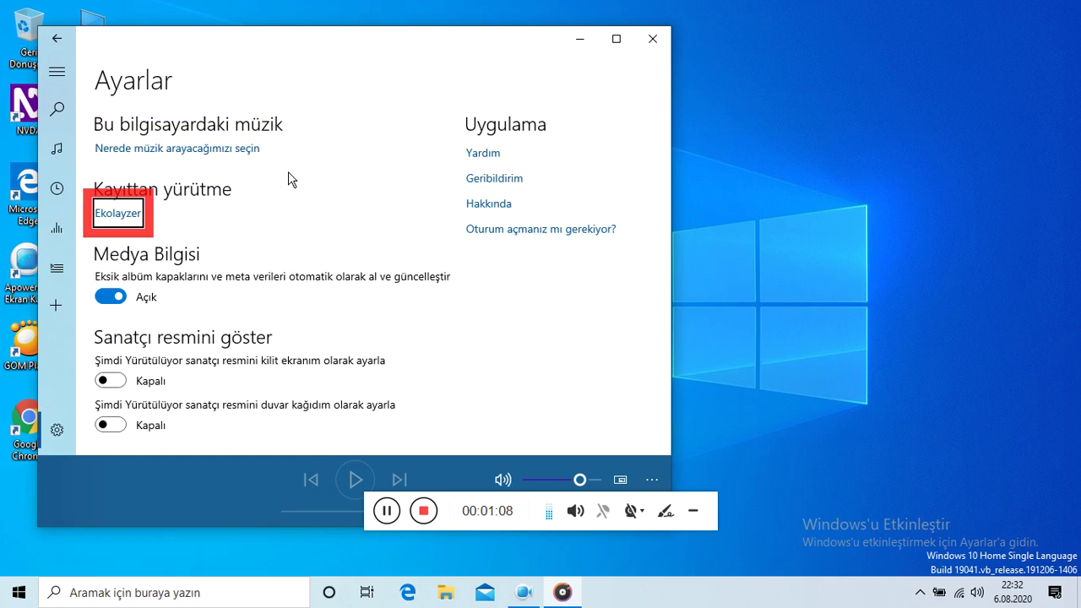
key("Tab")
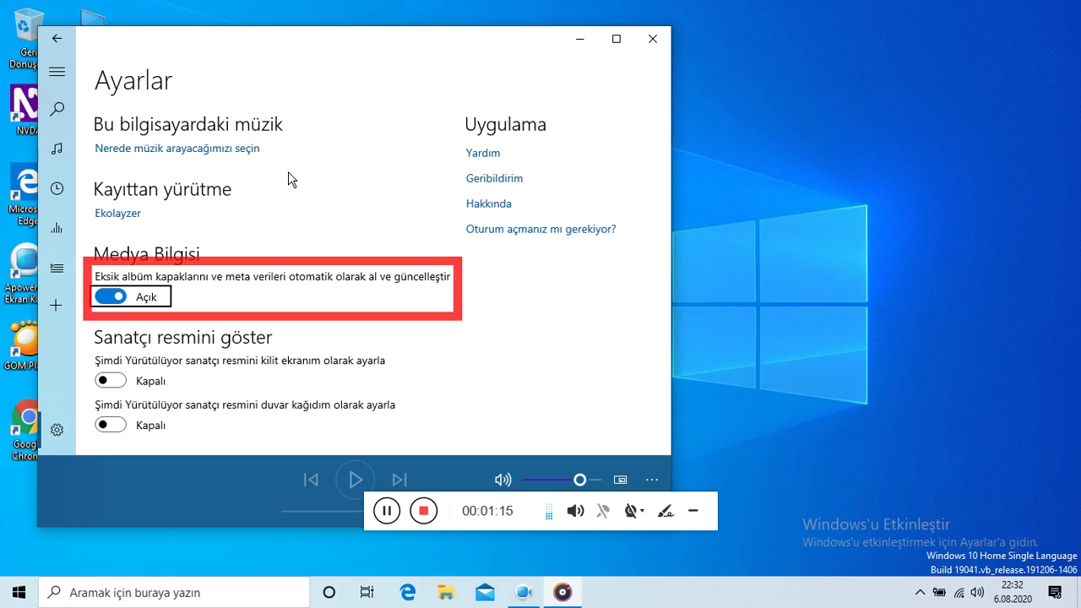
key("Tab")
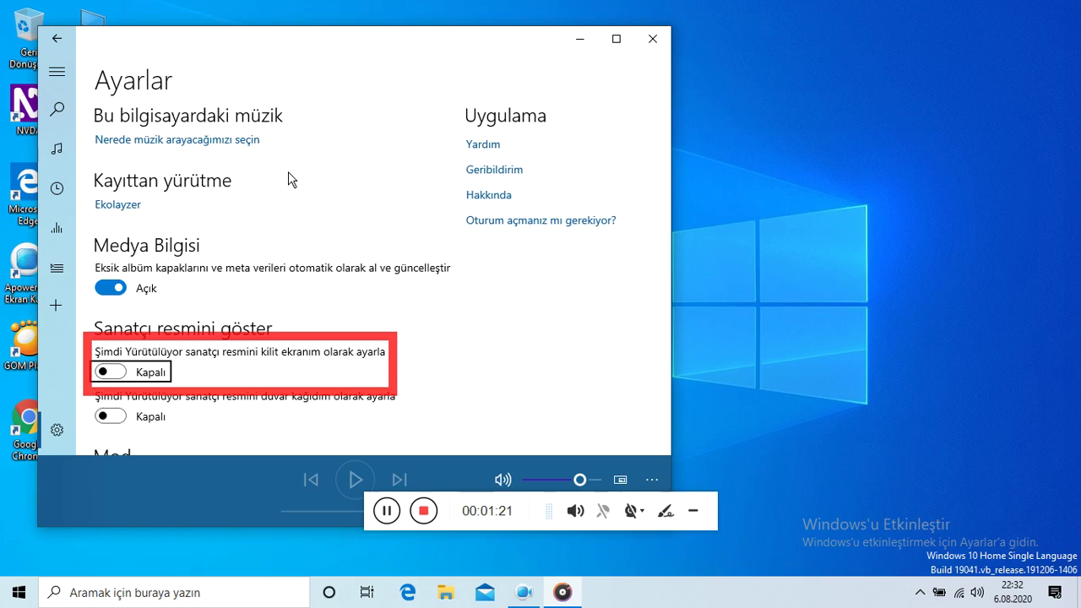
key("space")
key("Tab")
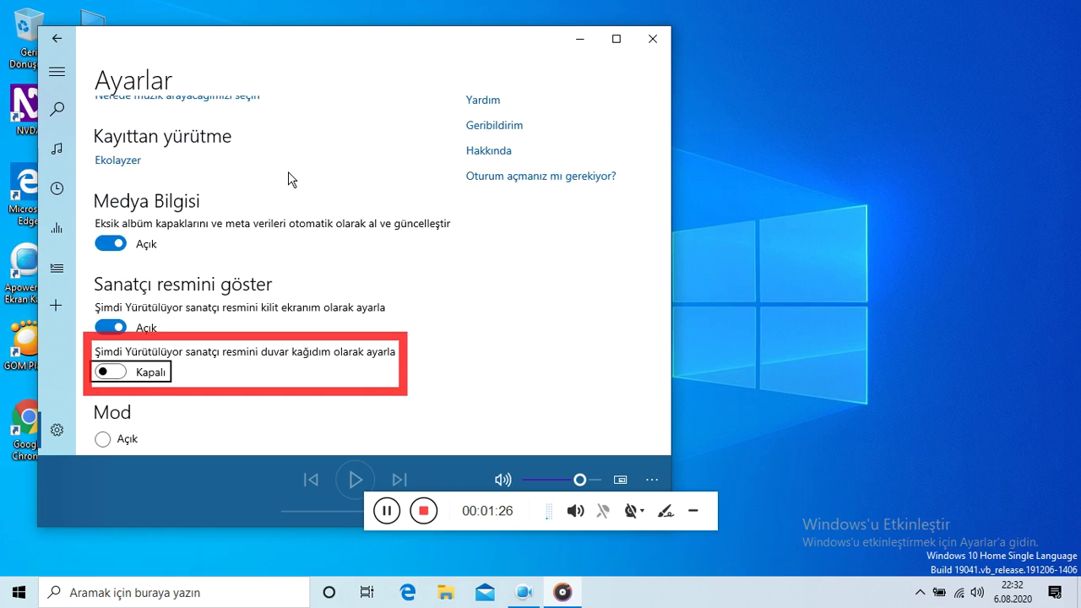
key("space")
Set the app's Mod setting to Koyu
key("Tab")
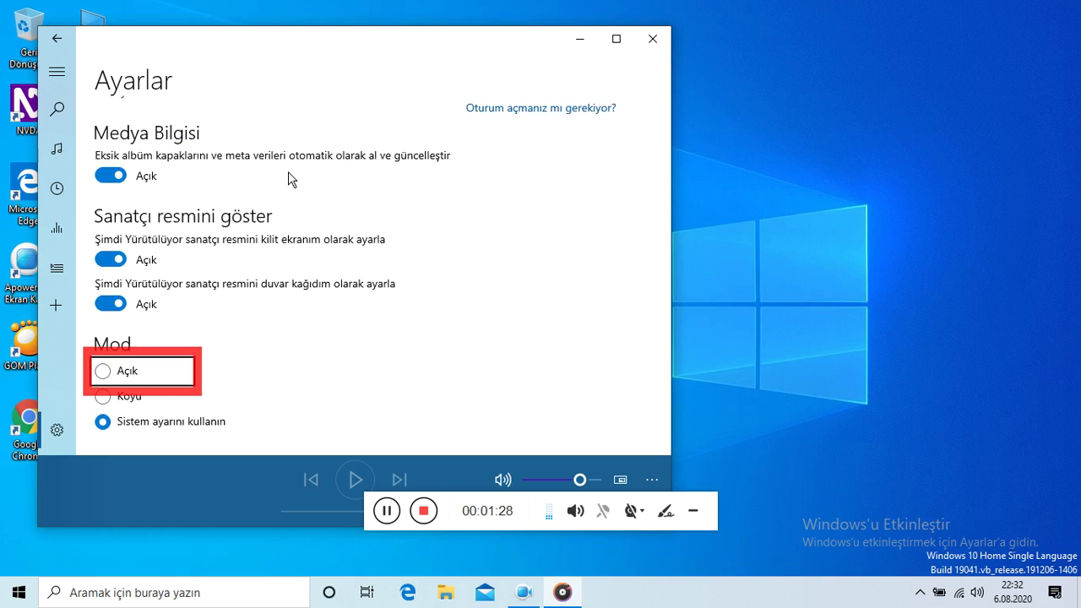
key("Tab")
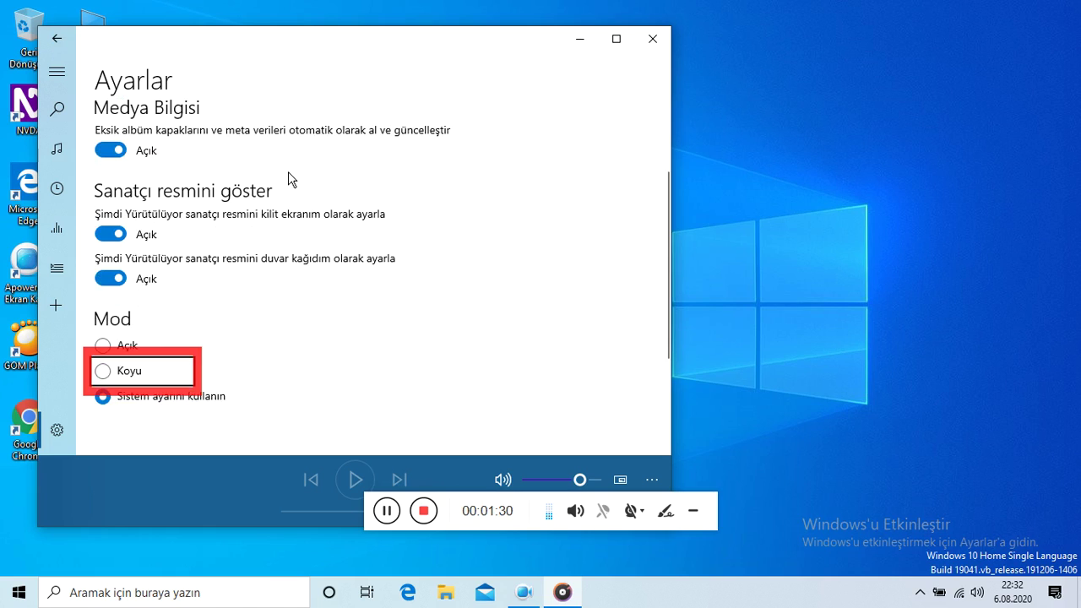
key("space")
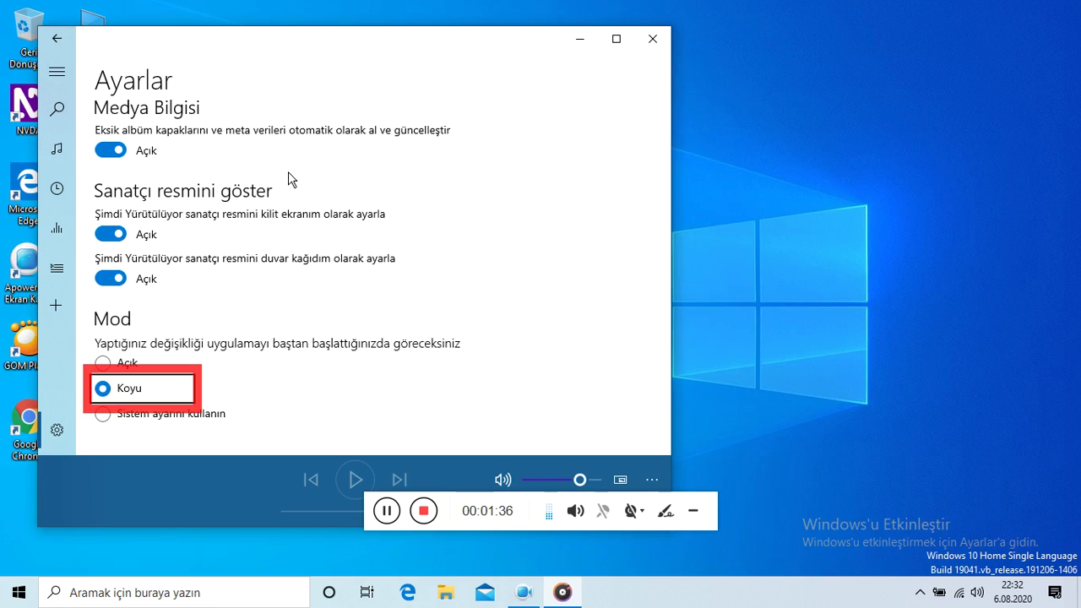
key("Down")
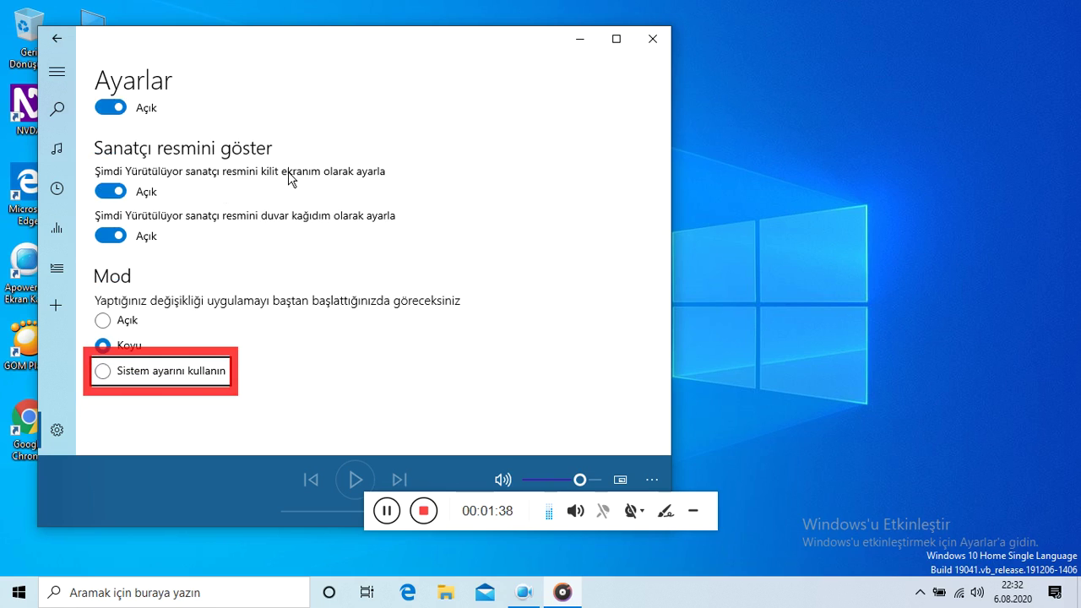
Go through the links under Uygulama in the settings, and close Groove Müzik
key("Tab")
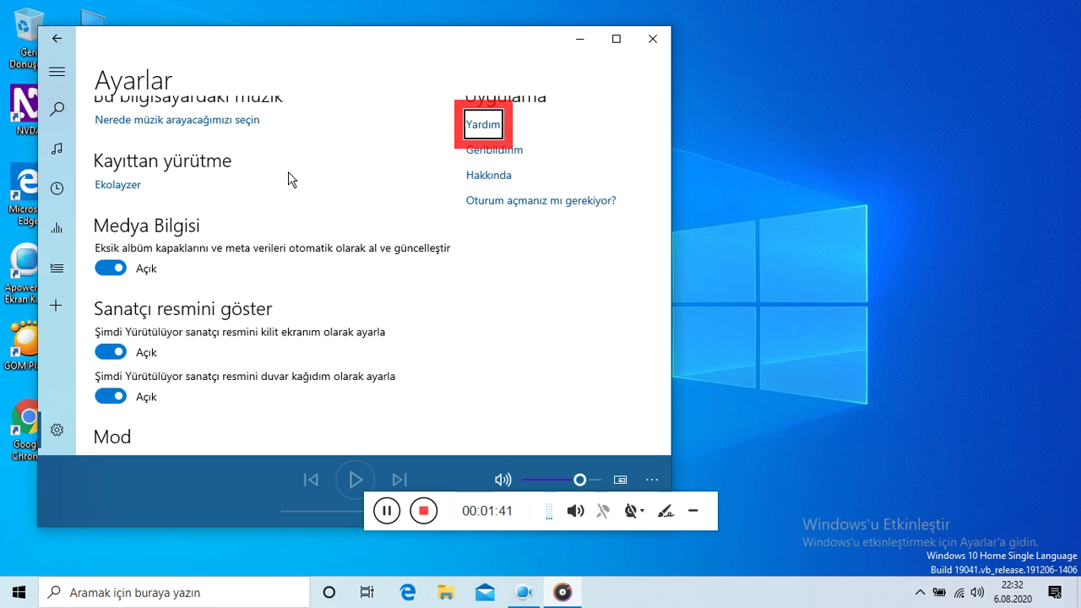
key("Tab")
key("Tab")
key("Tab")
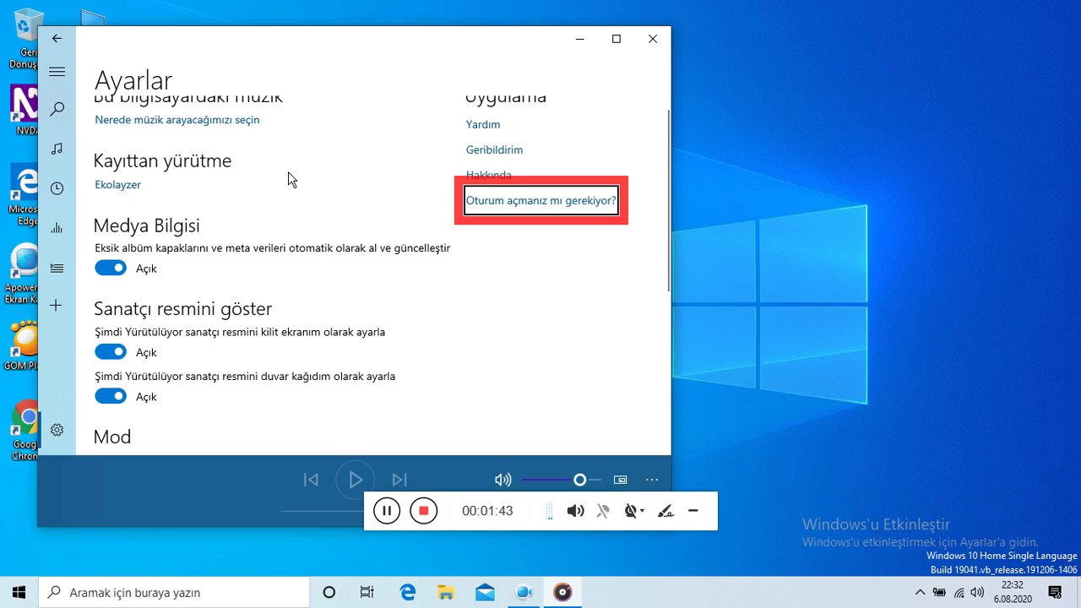
key("Tab")
key("Tab")
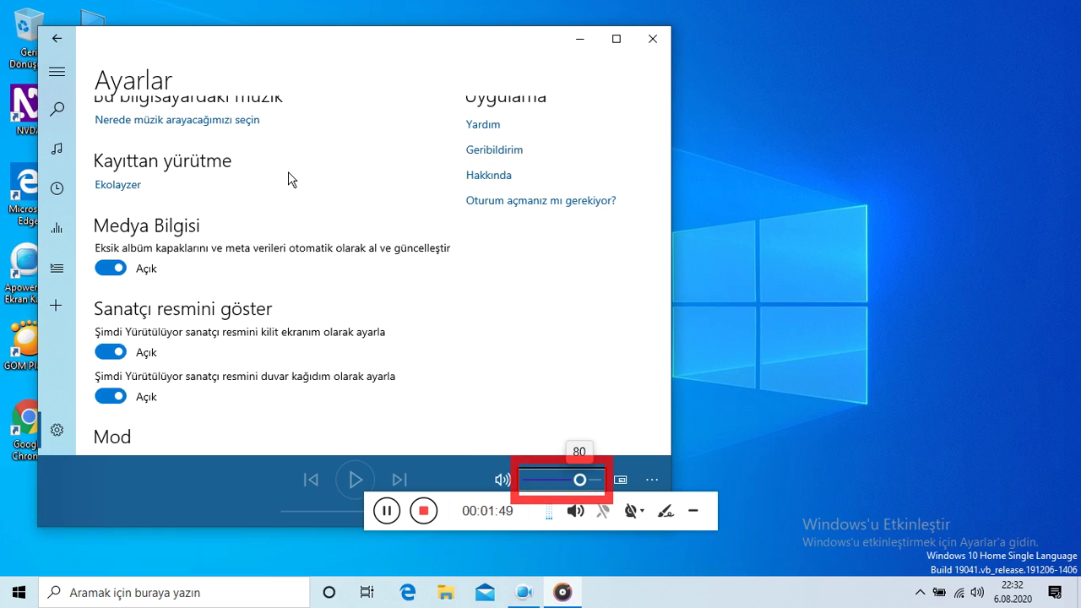
key("alt+F4")
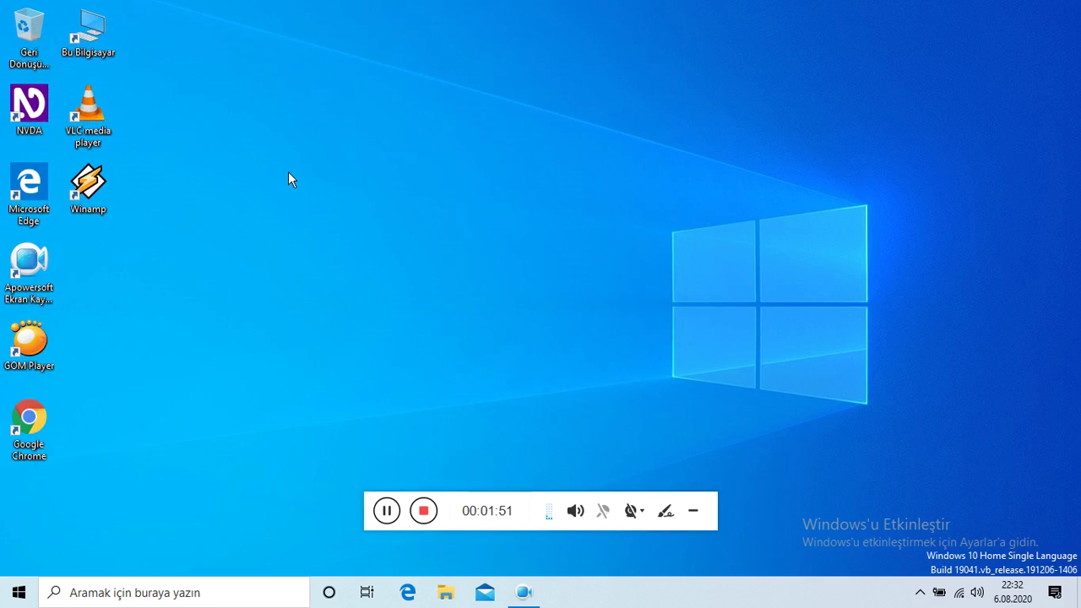
Search Windows for "gr" and reopen Groove Müzik to apply the new mode
key("super+s")
type("f")
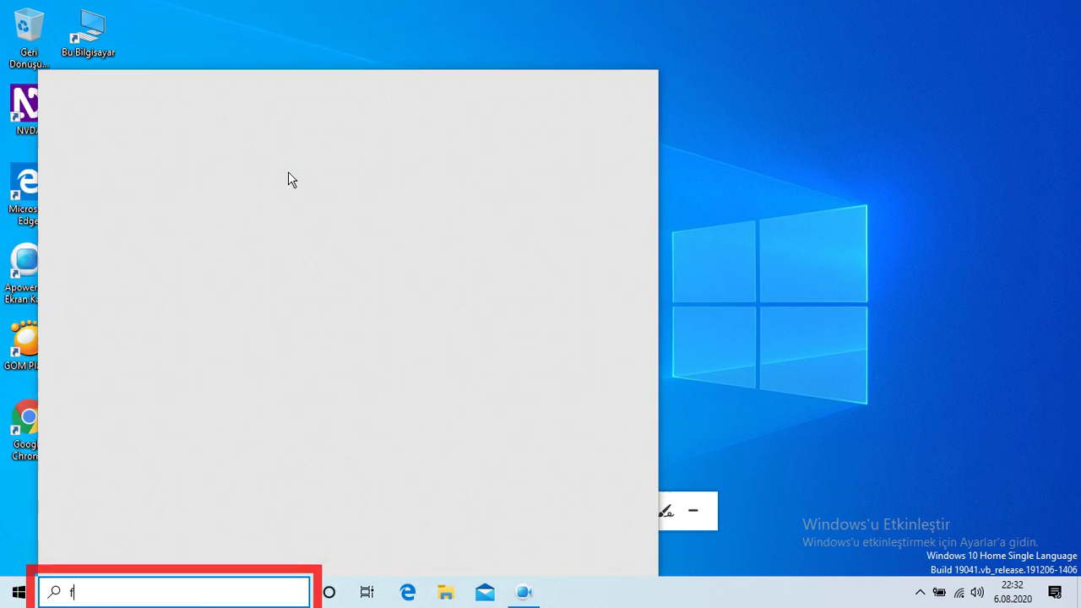
key("BackSpace")
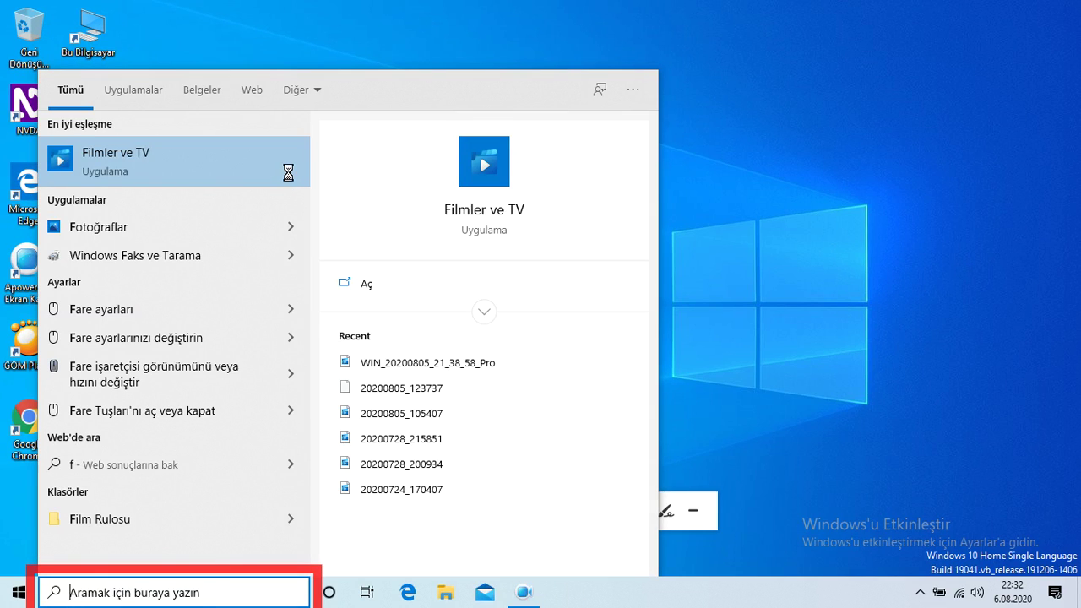
type("gr")
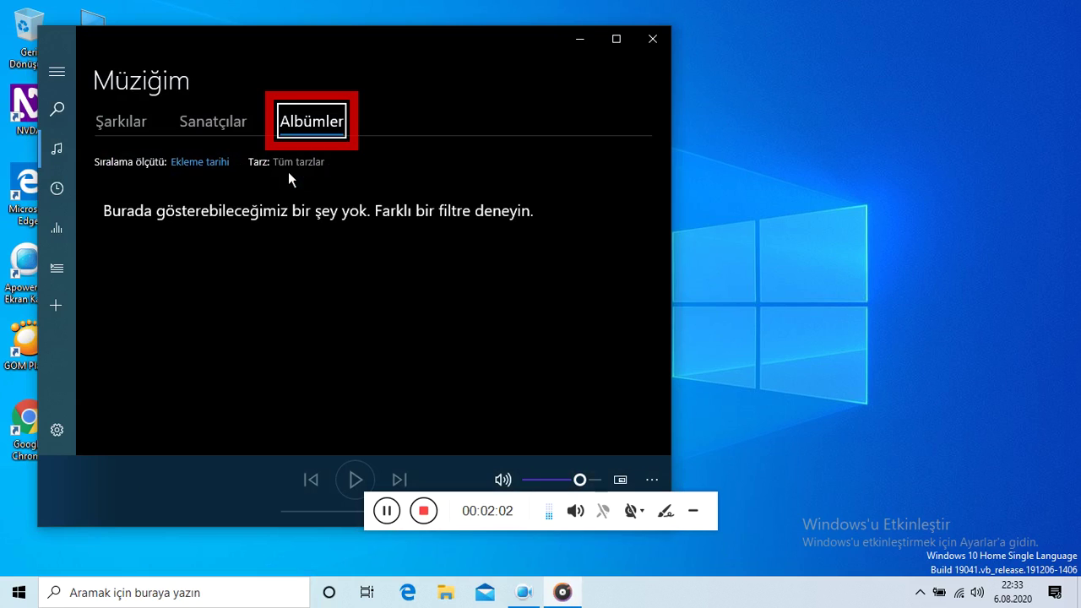
Examine the player's additional actions, including Karıştır, Yinele and full screen, without changing any of them
key("Tab")
key("Tab")
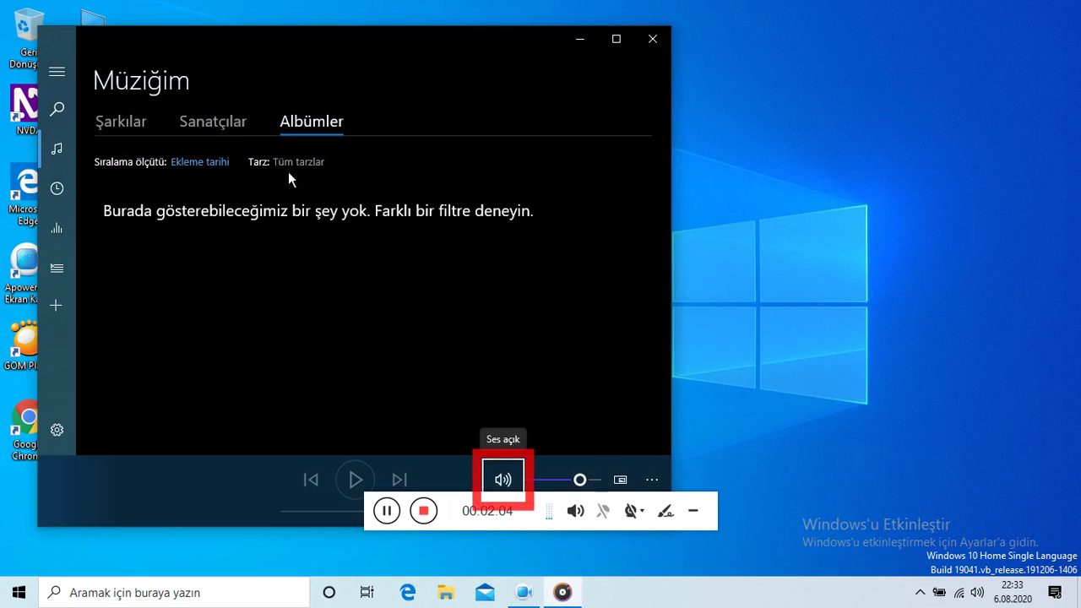
key("Tab")
key("Tab")
key("Tab")
key("Return")
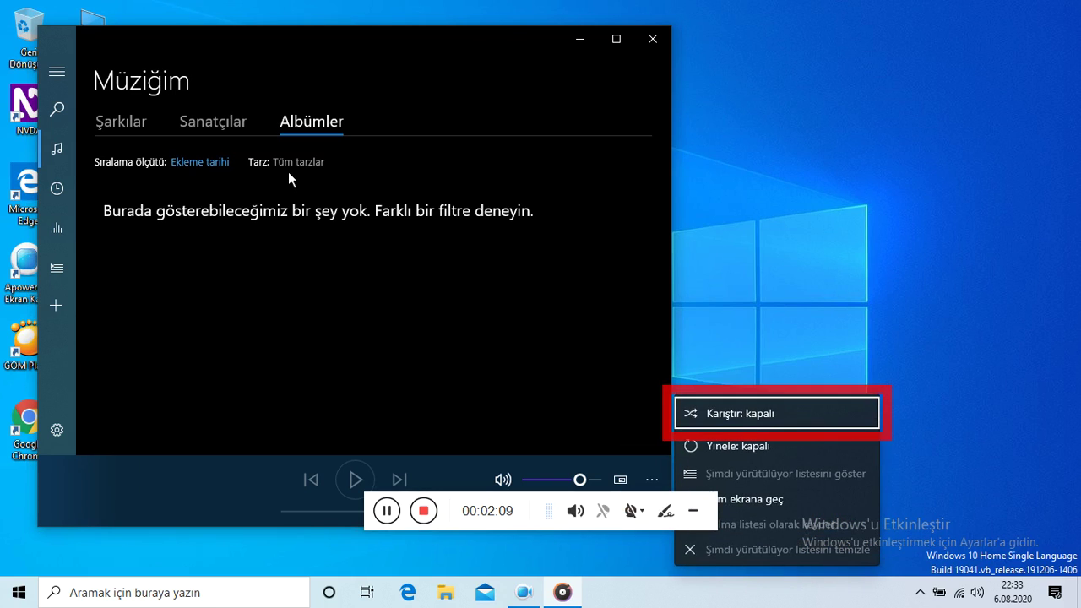
key("Down")
key("Down")
key("Down")
key("Down")
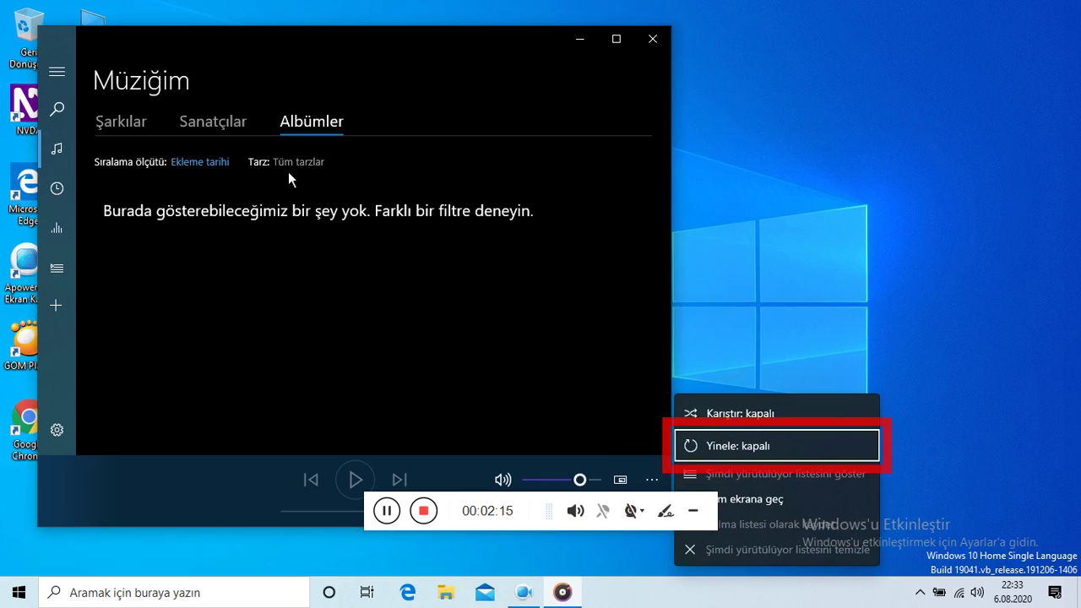
key("Escape")
Expand the navigation pane, go to Müziğim, and switch the music view to Şarkılar
key("Tab")
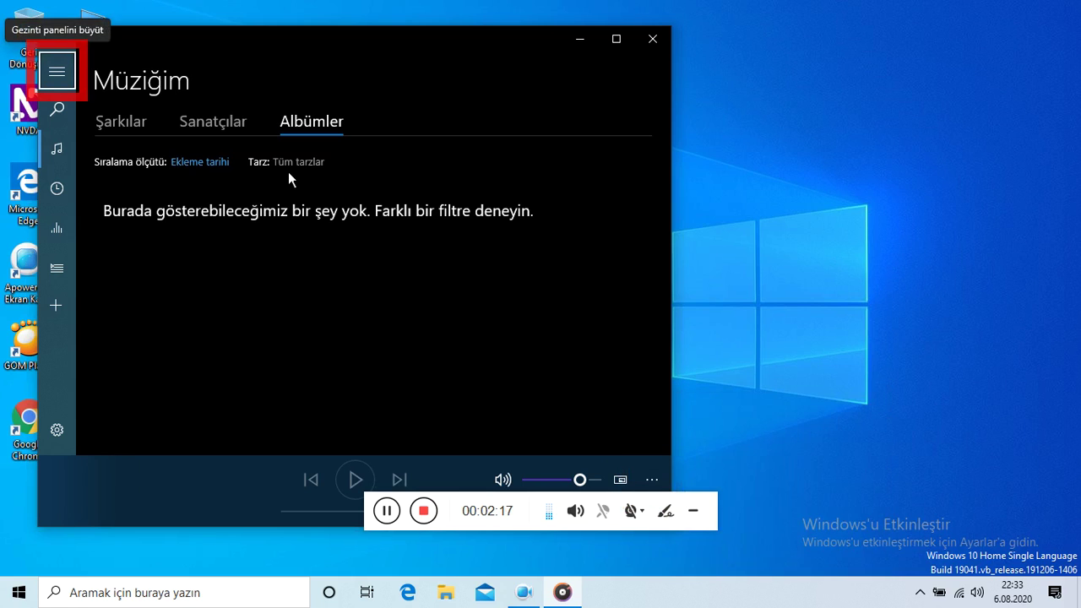
key("Return")
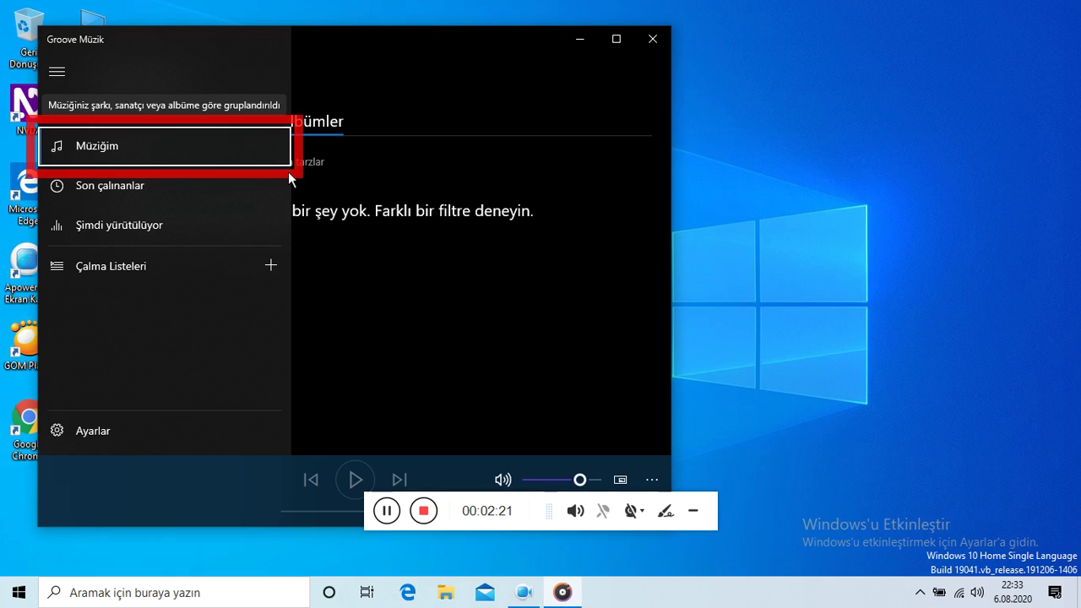
key("Return")
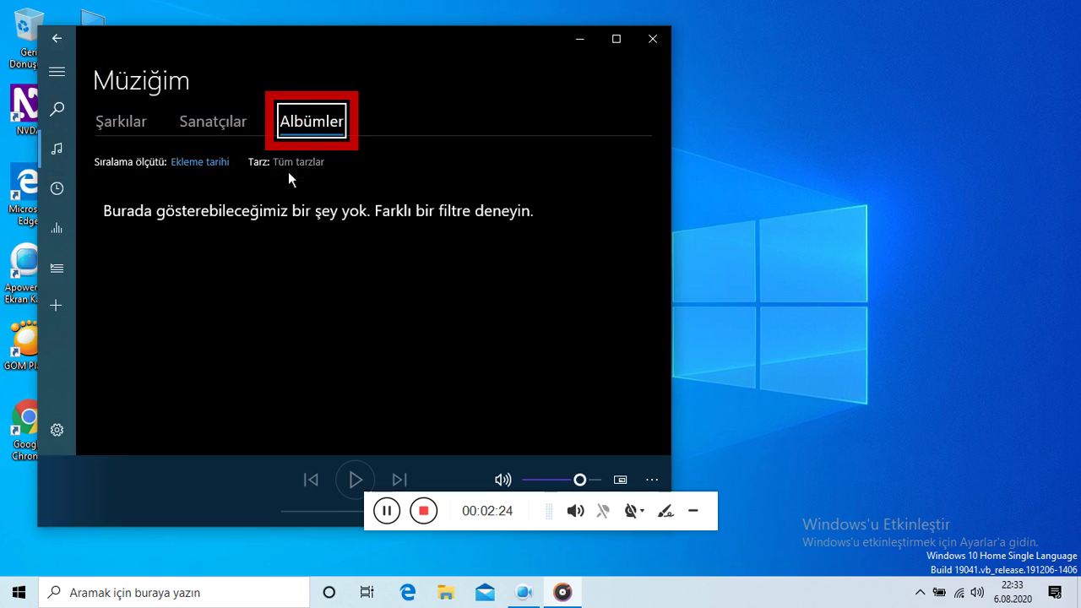
key("Left")
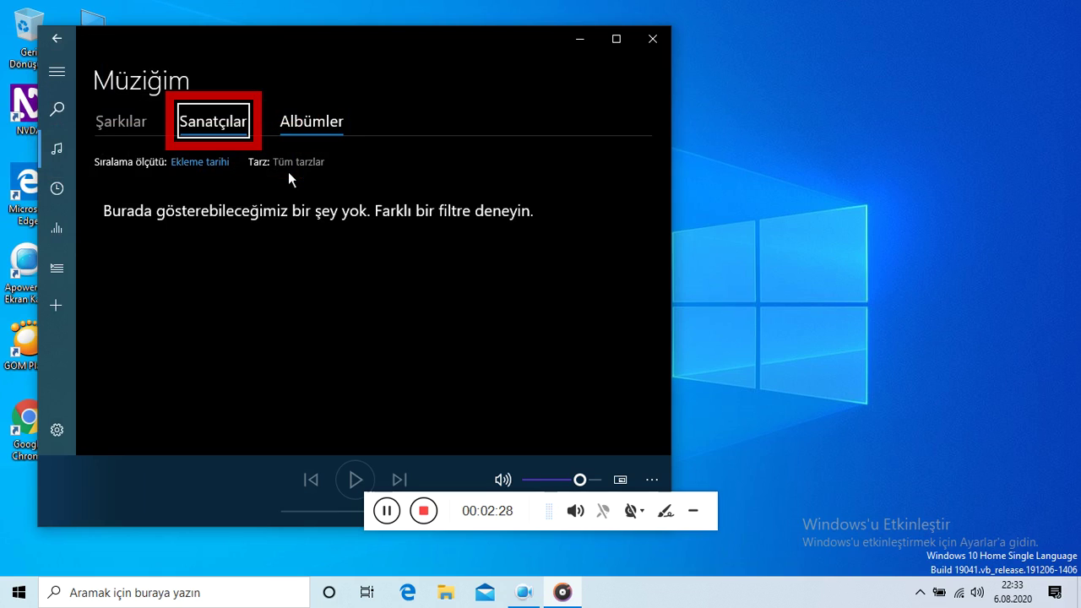
key("Left")
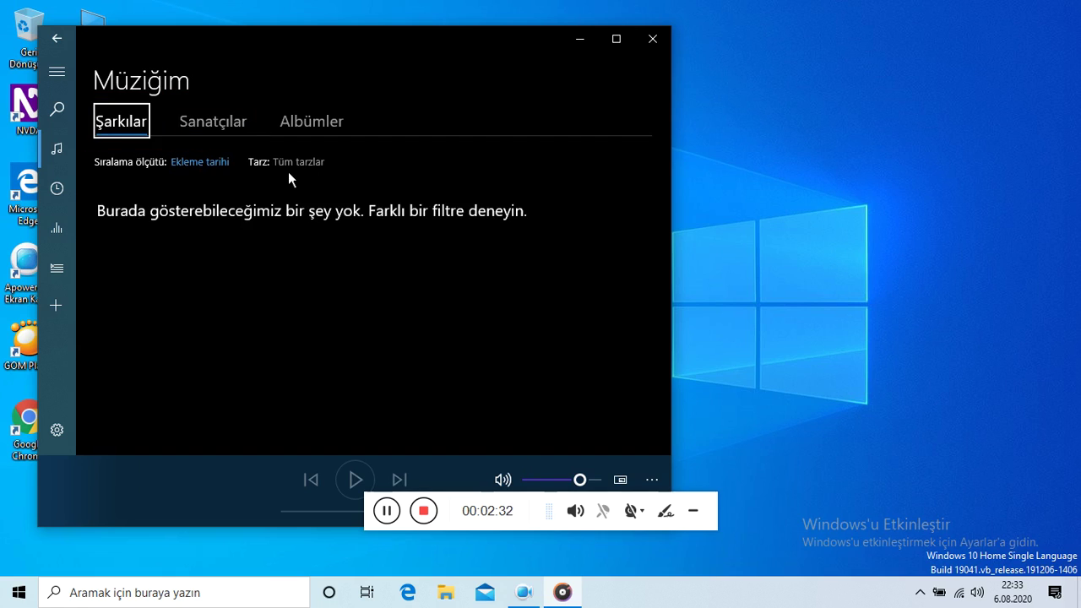
Go through the player controls and navigation items, and open Ayarlar
key("Tab")
key("Tab")
key("Tab")
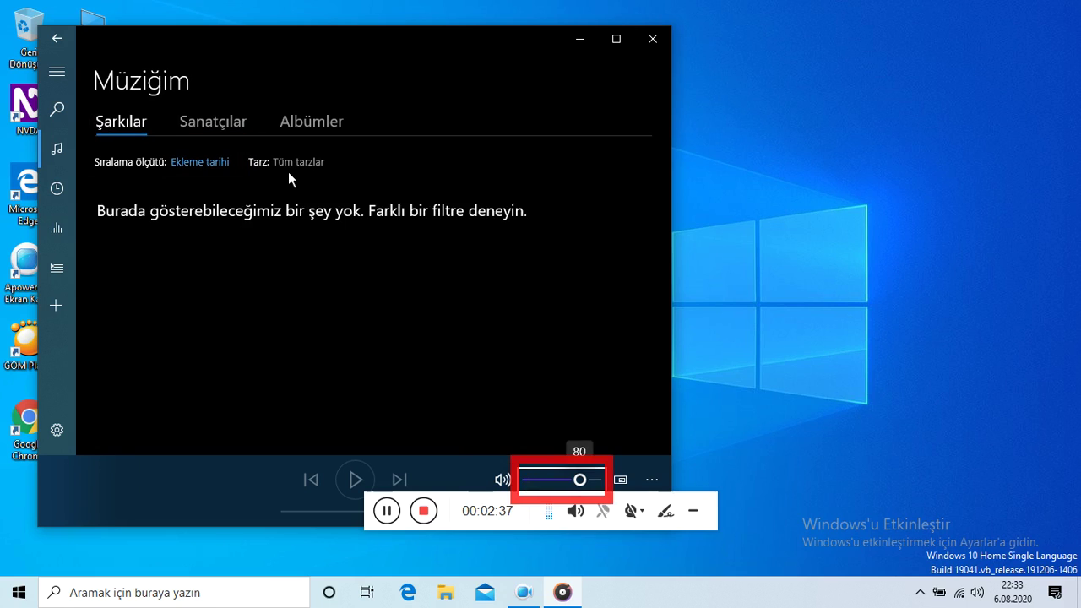
key("Tab")
key("Tab")
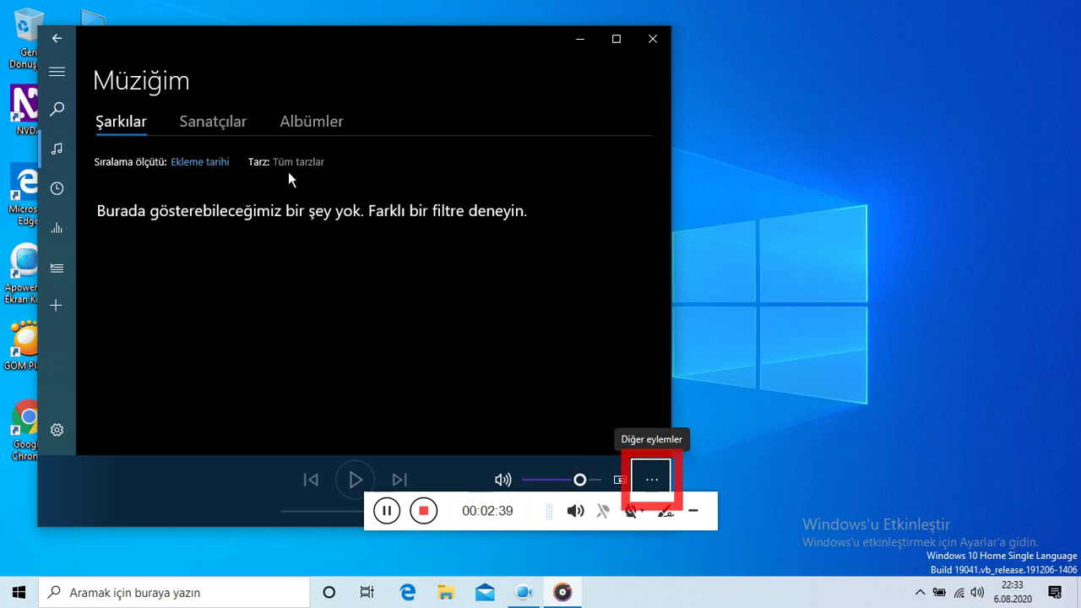
key("Tab")
key("Tab")
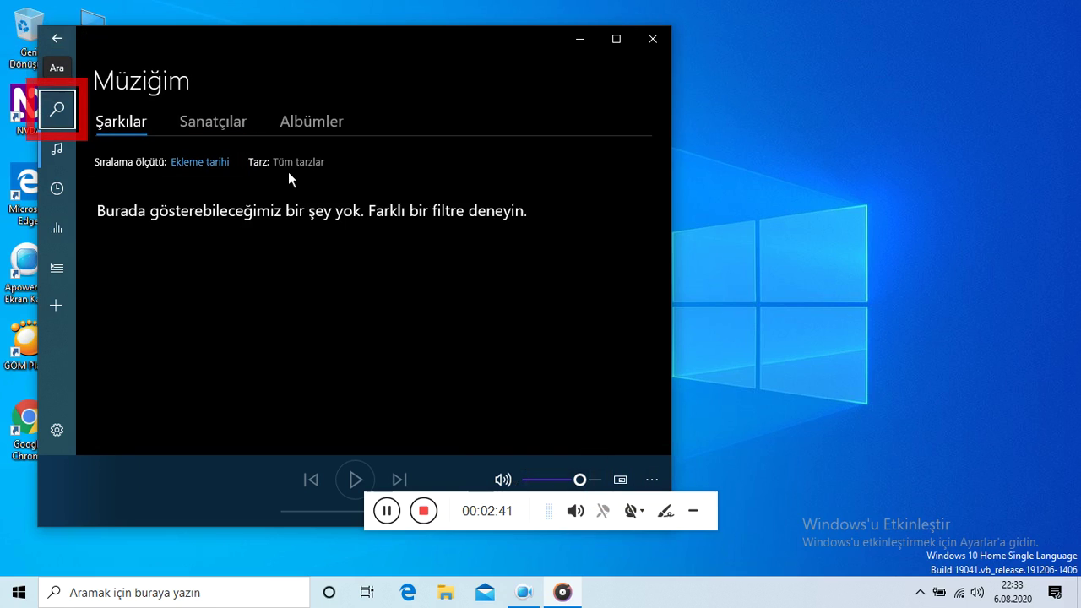
key("Tab")
key("Tab")
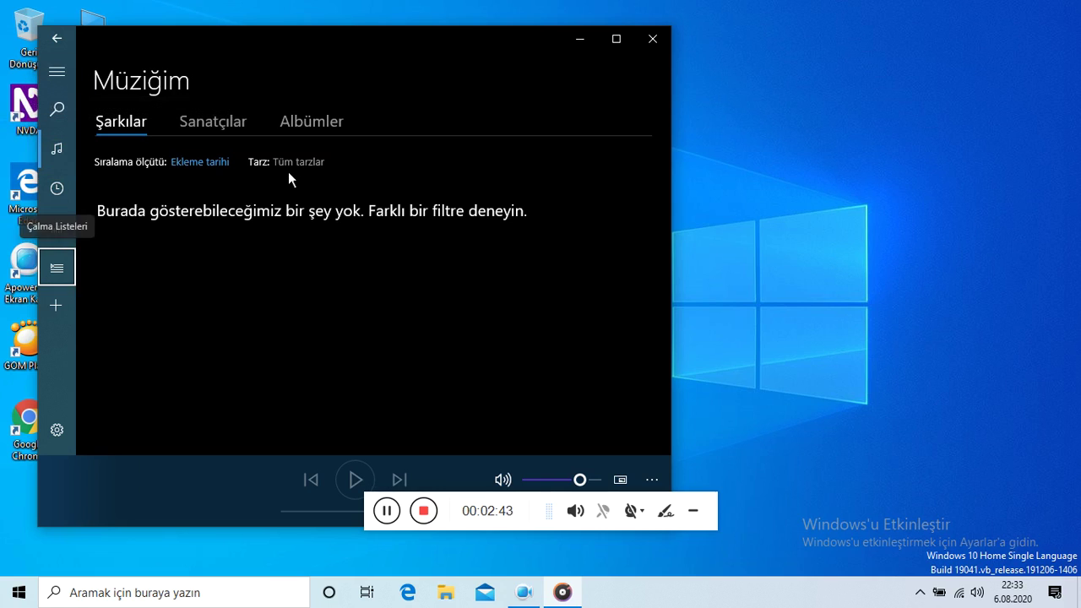
key("Tab")
key("Tab")
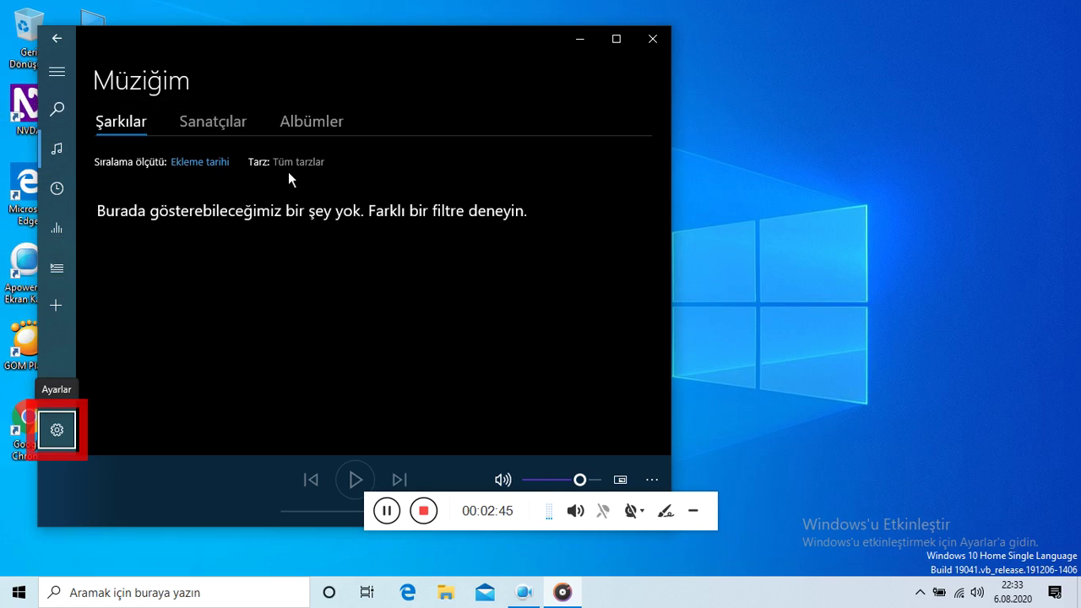
key("Return")
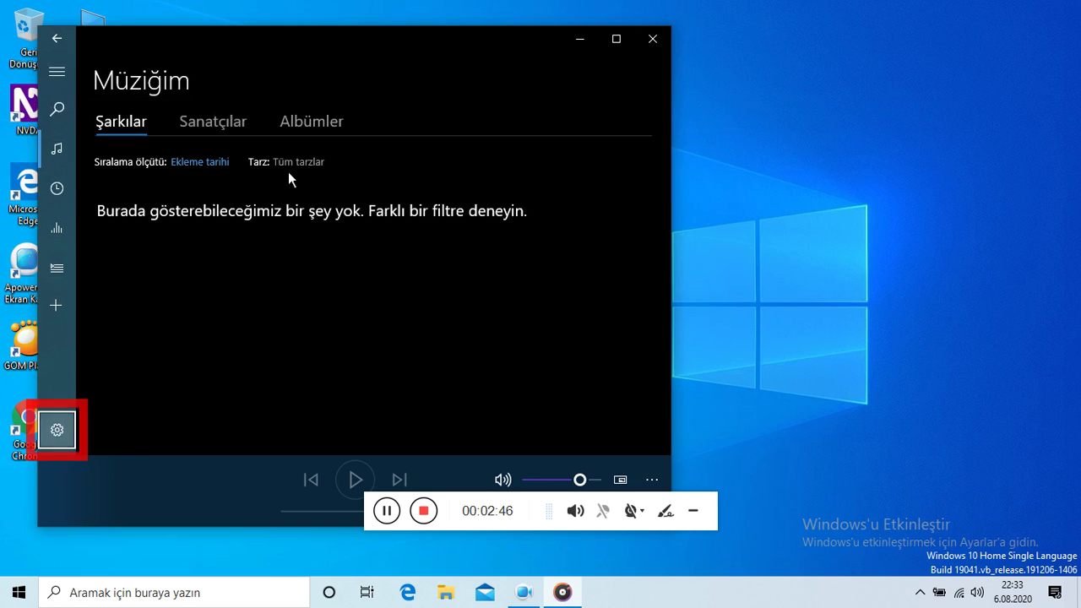
Examine the options under Kayıttan yürütme, Medya Bilgisi, Sanatçı resmini göster, Mod and Uygulama without changing any of them
key("Tab")
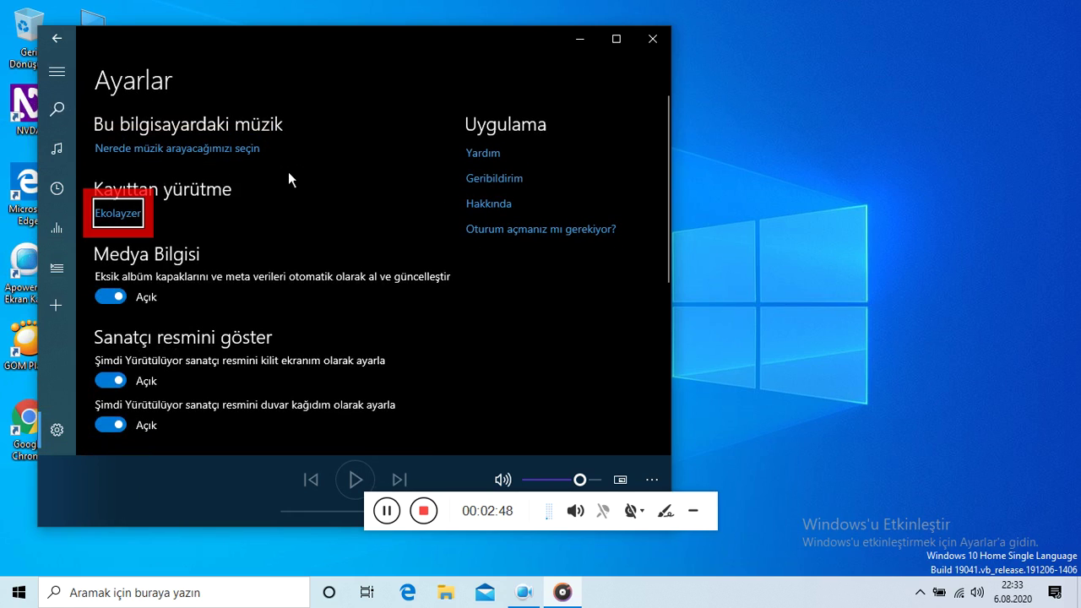
key("Tab")
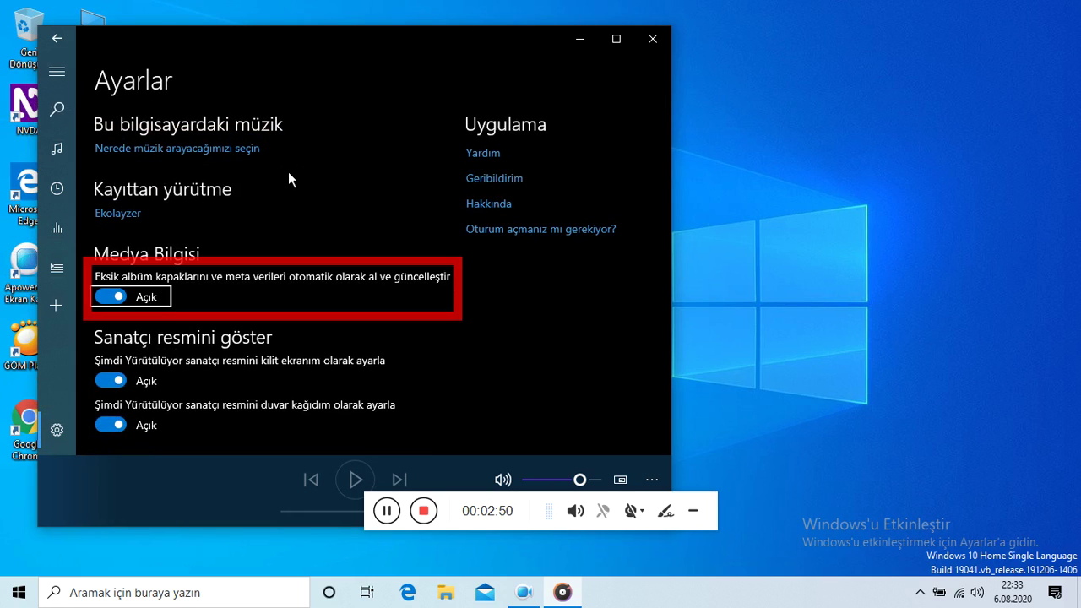
key("Tab")
key("Tab")
key("Tab")
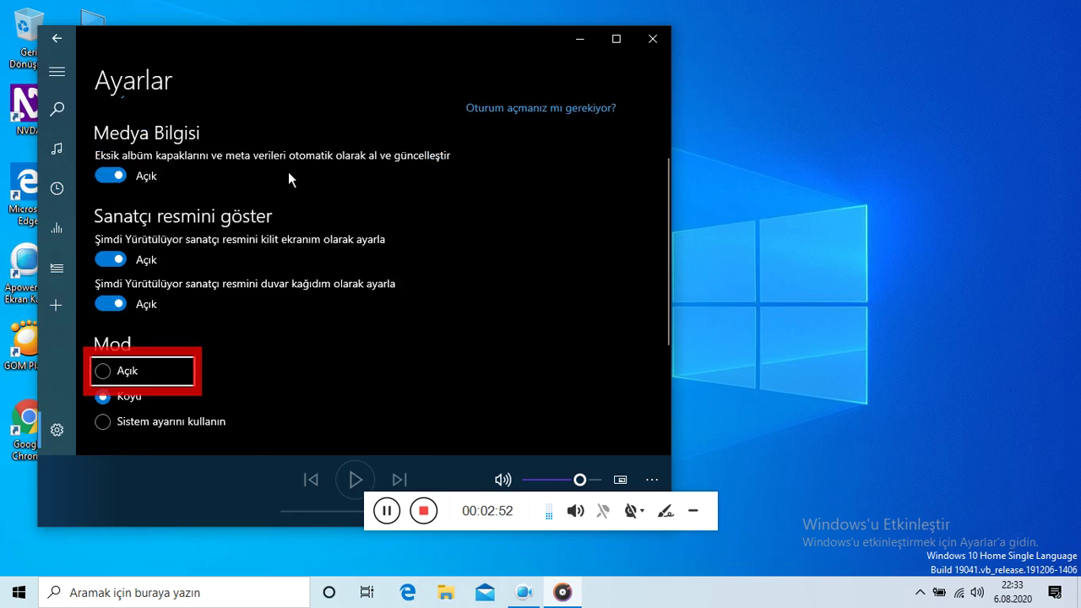
key("Tab")
key("Tab")
key("Tab")
key("Tab")
key("Tab")
key("Tab")
key("Tab")
key("Tab")
key("Tab")
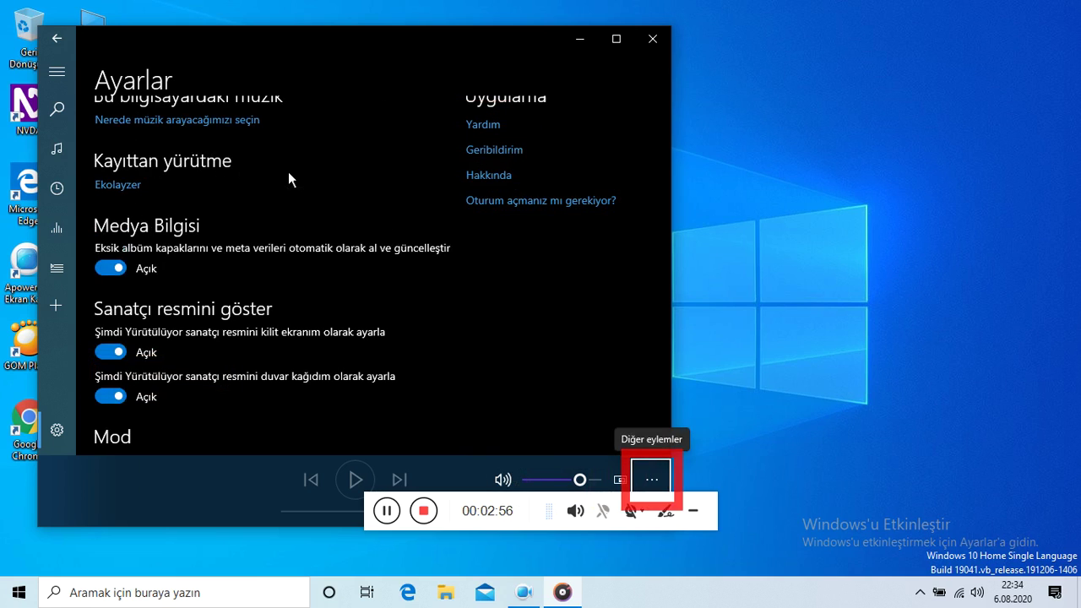
key("Tab")
key("Tab")
key("Tab")
key("Tab")
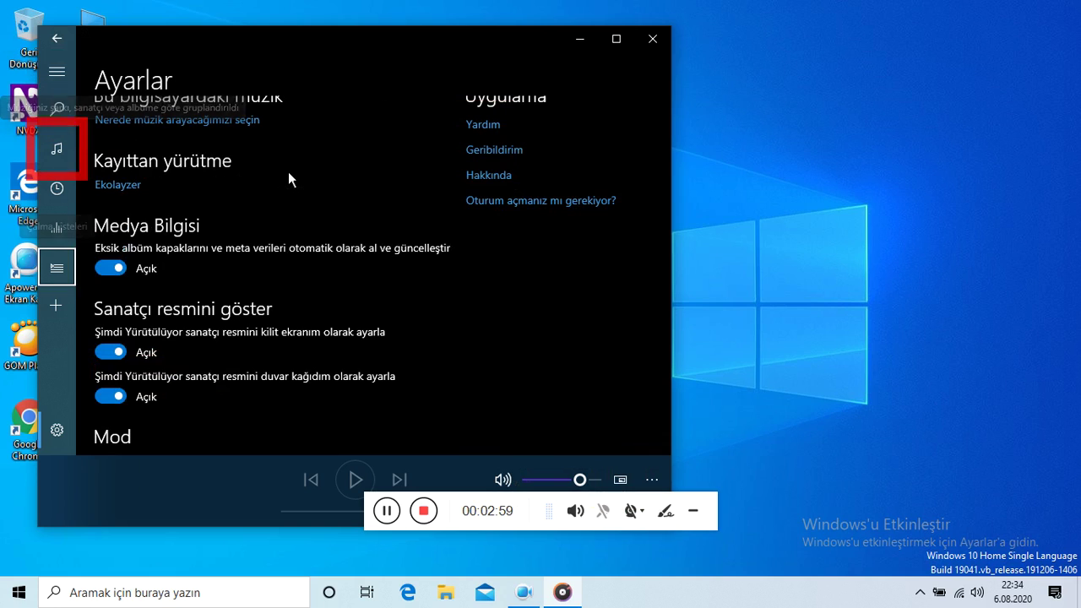
key("Tab")
key("Tab")
key("Tab")
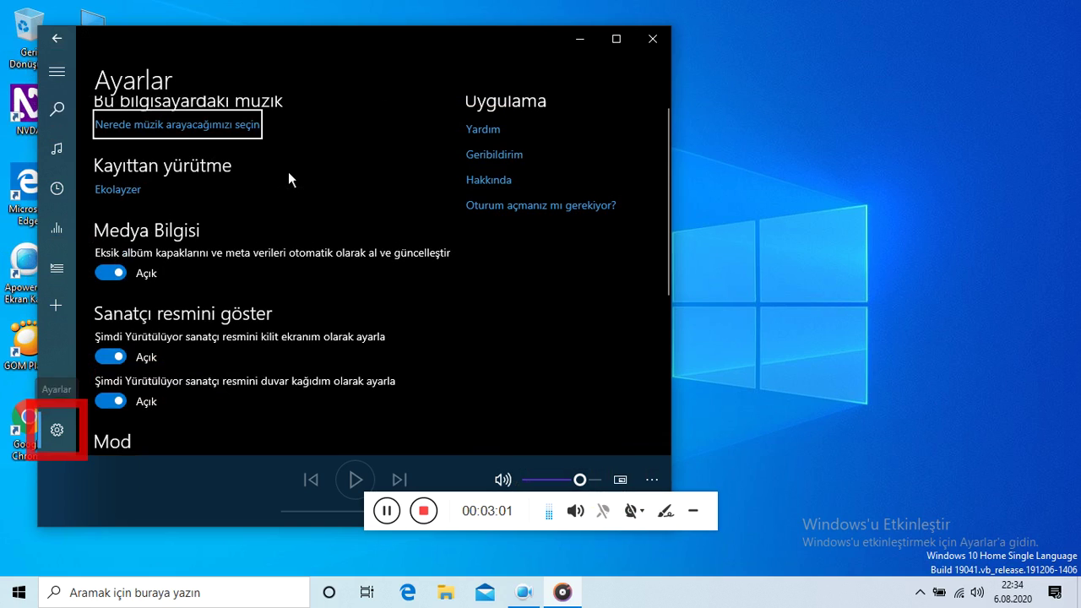
Open the Ekolayzer from the playback settings and raise the ORTA-DÜŞÜK band to about +5
key("Tab")
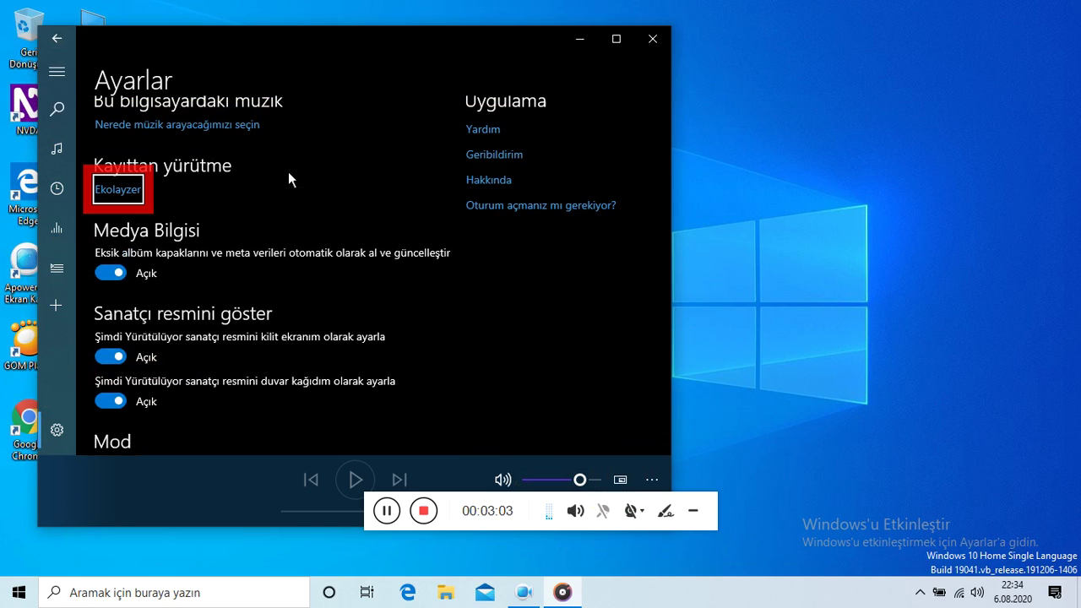
key("Return")
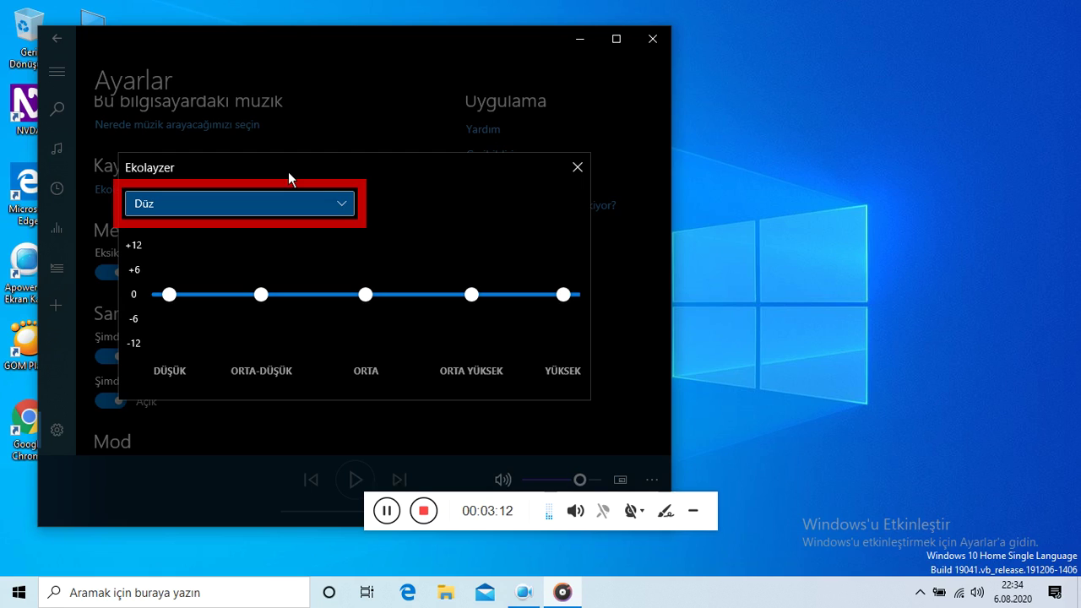
key("Tab")
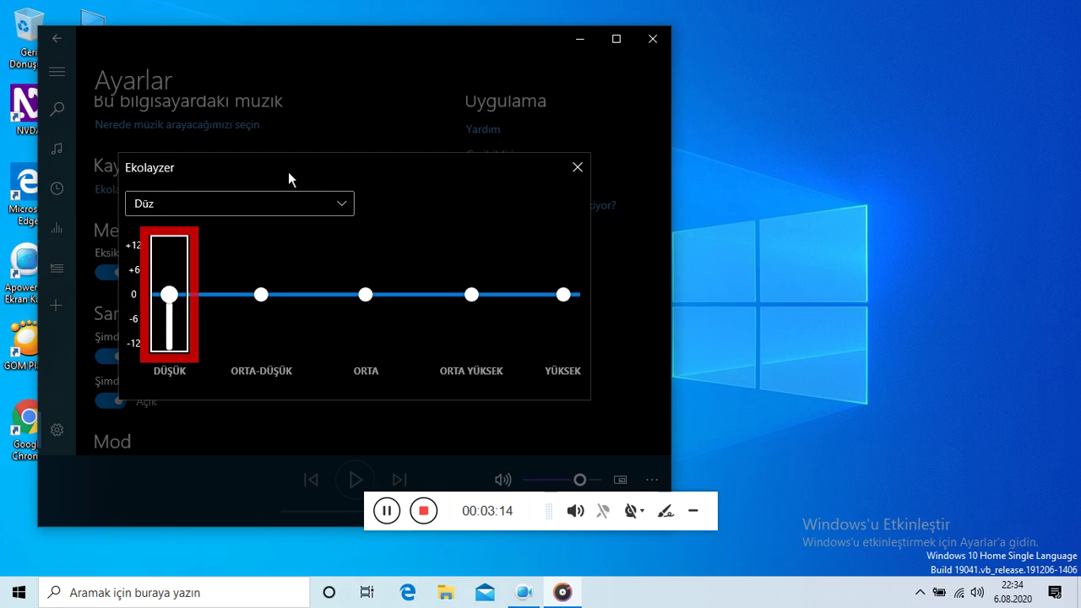
key("Tab")
key("Up")
key("Up")
key("Up")
key("Up")
key("Up")
key("Up")
Raise the equalizer's ORTA band to +12
key("Tab")
key("Up")
key("Up")
key("Up")
key("Up")
key("Up")
key("Up")
key("Up")
key("Up")
key("Up")
key("Up")
key("Up")
key("Up")
Raise the equalizer's ORTA YÜKSEK band to about +11
key("Tab")
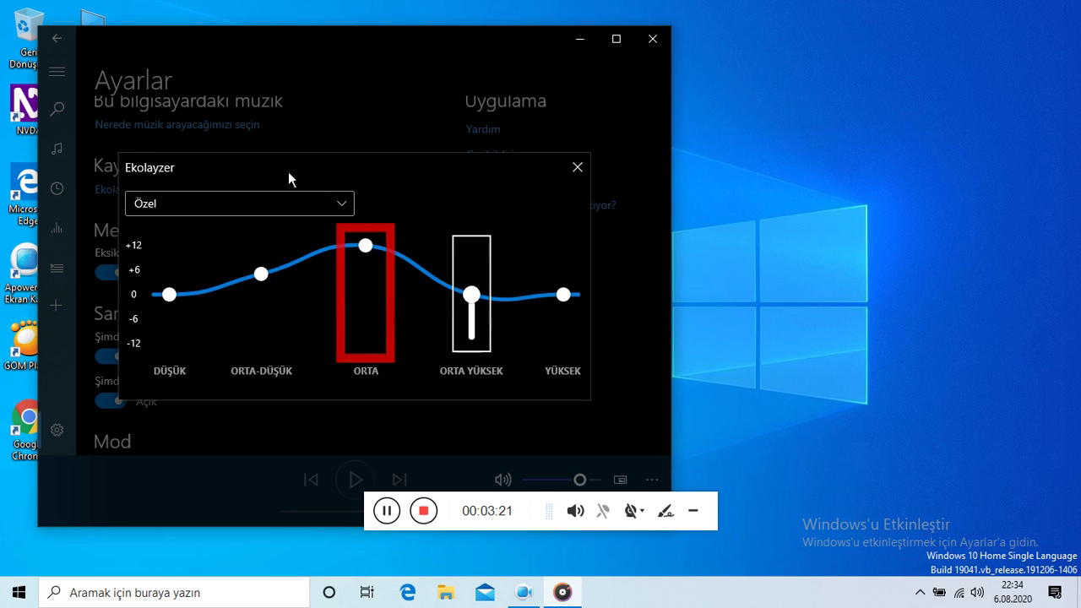
key("Up")
key("Up")
key("Up")
key("Up")
key("Up")
key("Up")
key("Up")
key("Up")
key("Up")
key("Up")
key("Up")
key("Up")
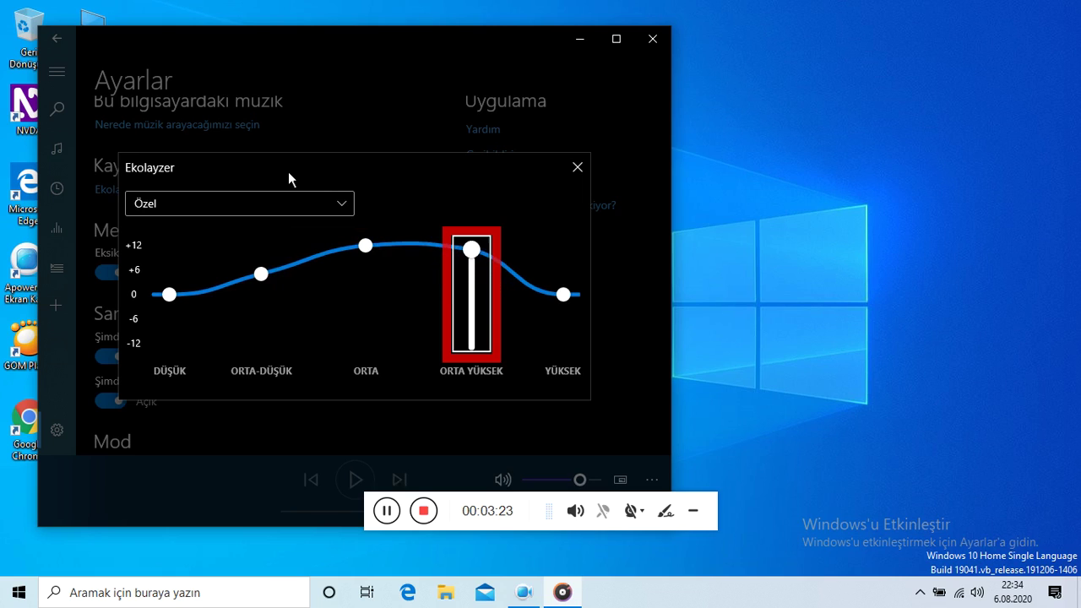
Lower the equalizer's ORTA YÜKSEK band to -12
key("Down")
key("Down")
key("Down")
key("Down")
key("Down")
key("Down")
key("Down")
key("Down")
key("Down")
key("Down")
key("Down")
key("Down")
key("Down")
key("Down")
key("Down")
key("Down")
key("Down")
key("Down")
key("Down")
key("Down")
key("Down")
key("Down")
key("Down")
key("Down")
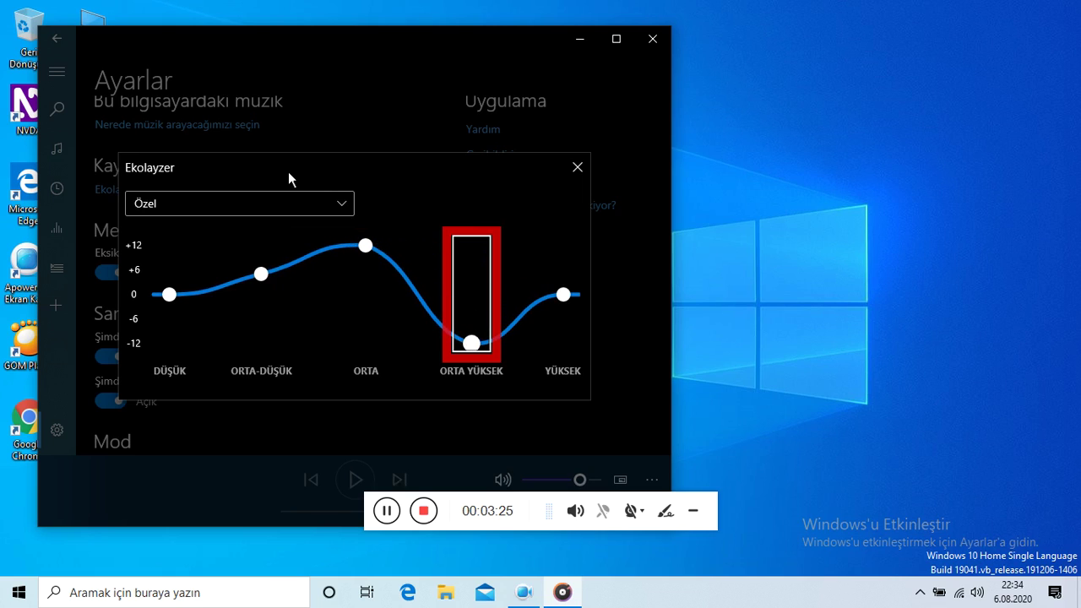
Raise the equalizer's YÜKSEK band to +12
key("Tab")
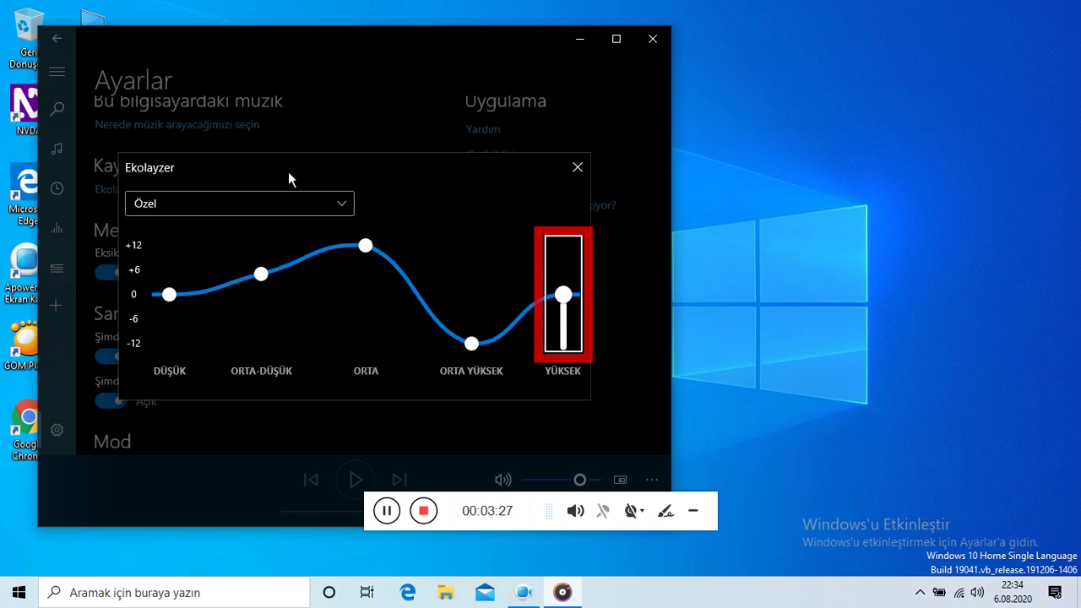
key("Up")
key("Up")
key("Up")
key("Up")
key("Up")
key("Up")
key("Up")
key("Up")
key("Up")
key("Up")
key("Up")
key("Up")
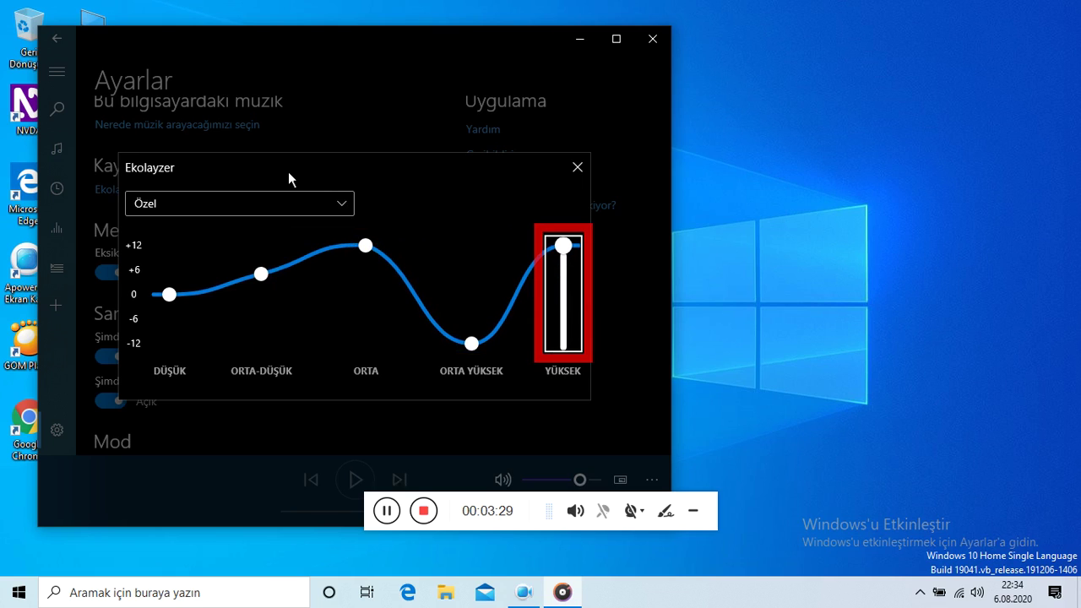
Go through the equalizer's preset list and bands once more, and close the Ekolayzer window
key("Tab")
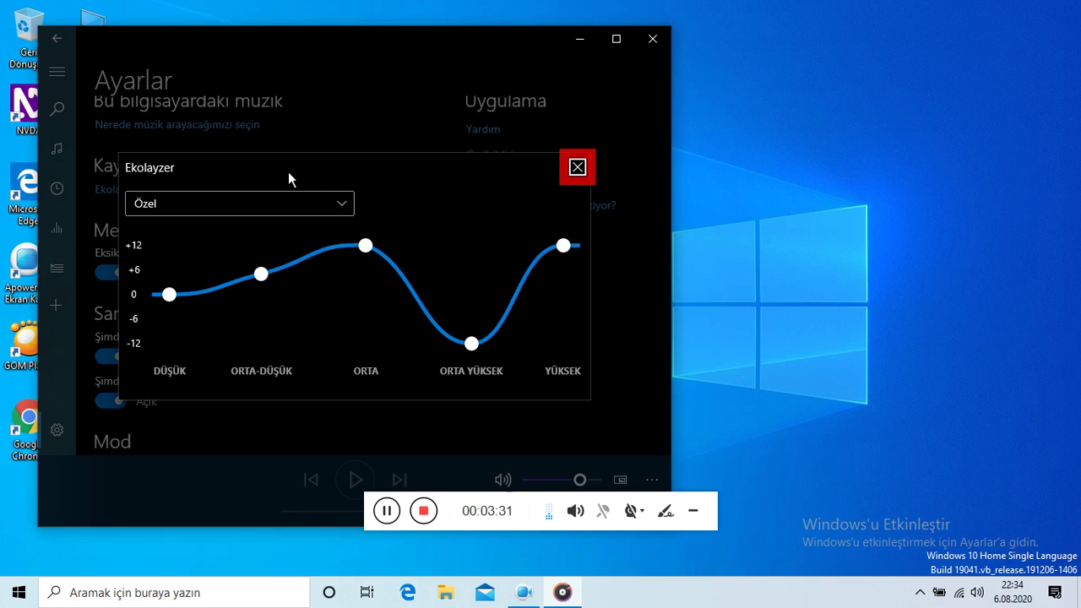
key("Tab")
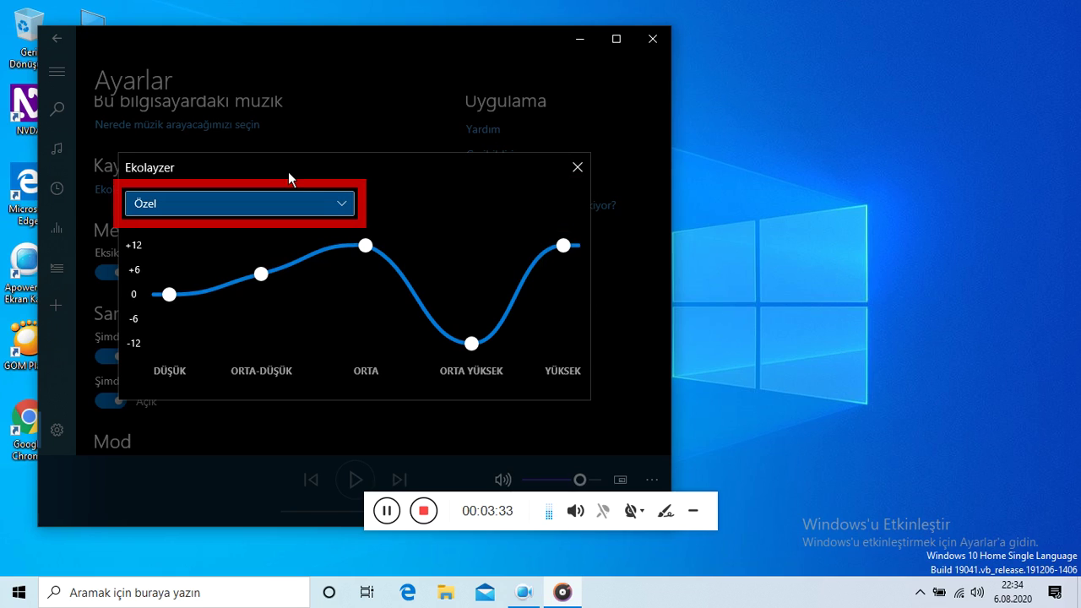
key("Tab")
key("Tab")
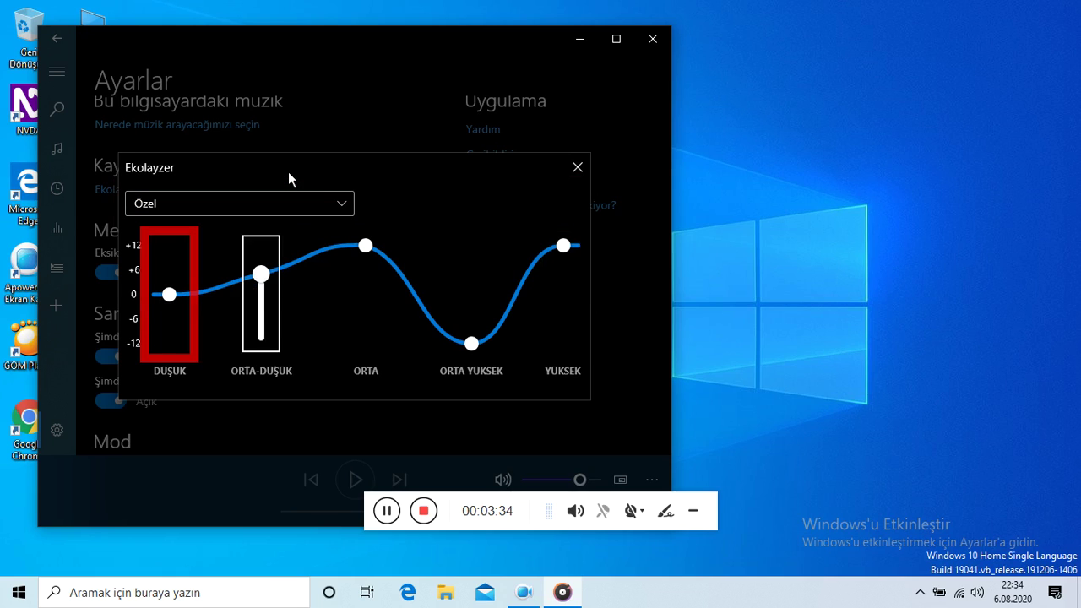
key("Tab")
key("Tab")
key("Tab")
key("Tab")
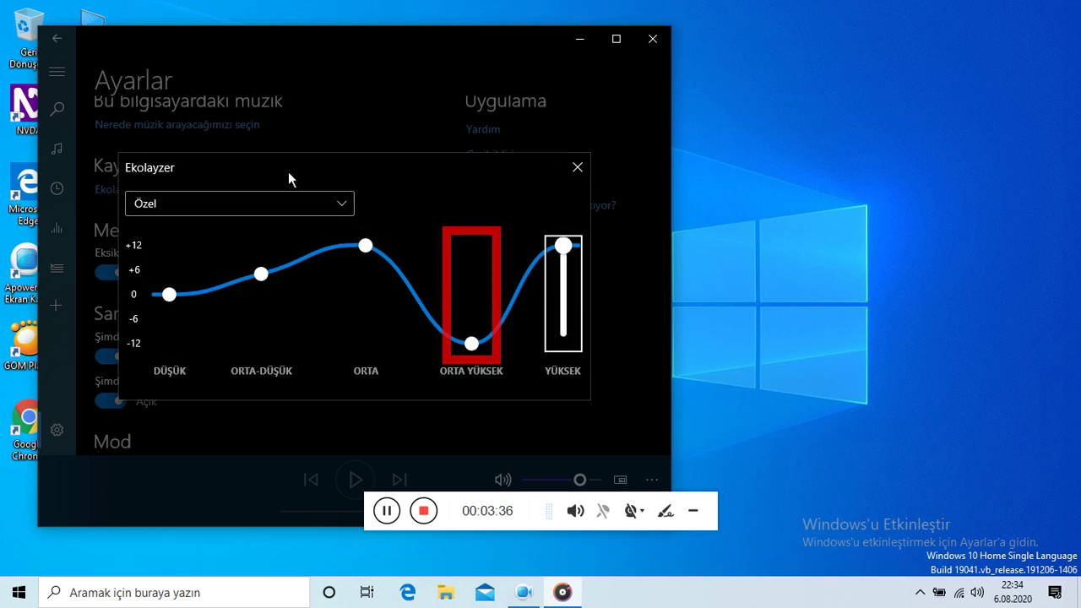
key("Return")
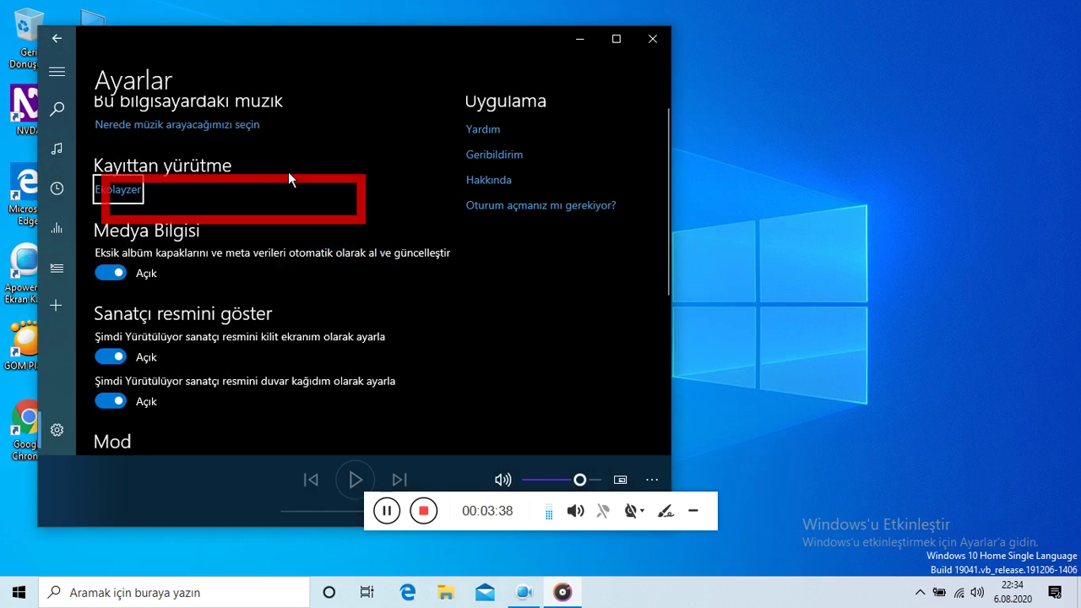
Go through the artist image, Mod and Uygulama options in the settings, and close Groove Müzik
key("Tab")
key("Tab")
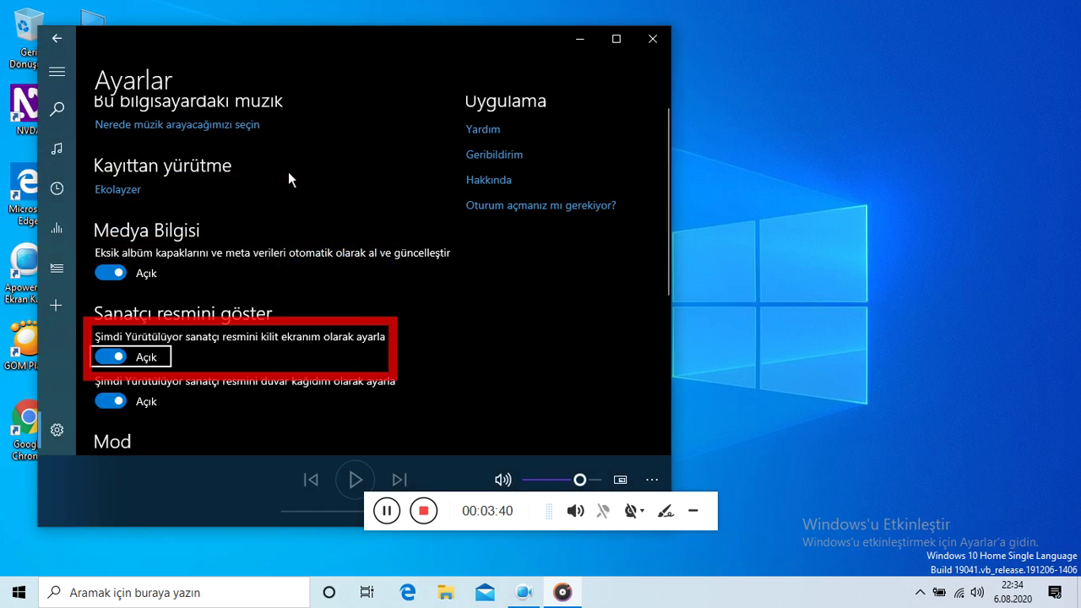
key("Tab")
key("Tab")
key("Tab")
key("Tab")
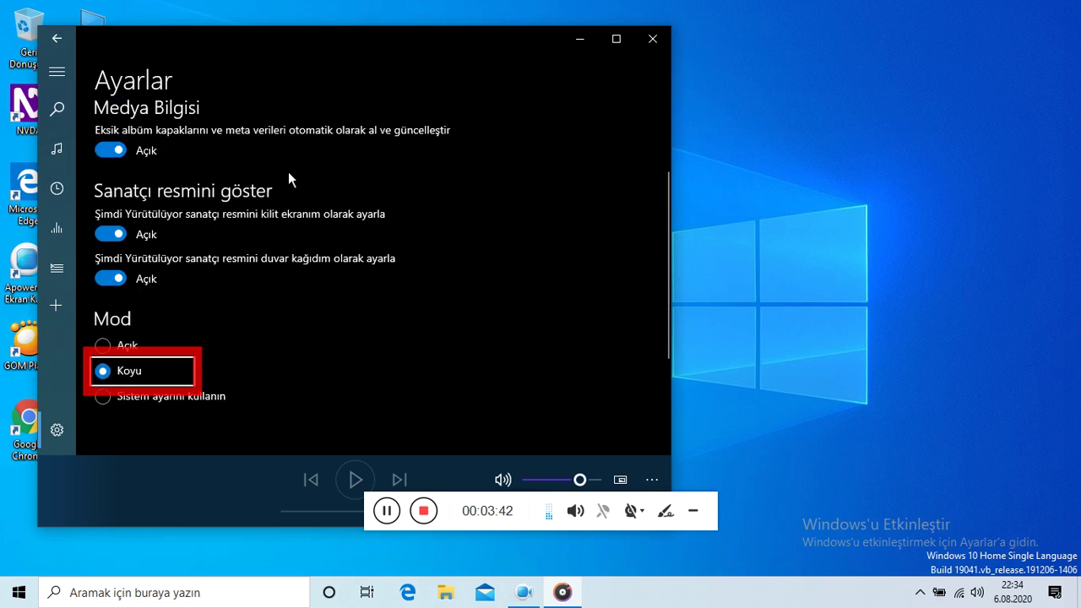
key("Tab")
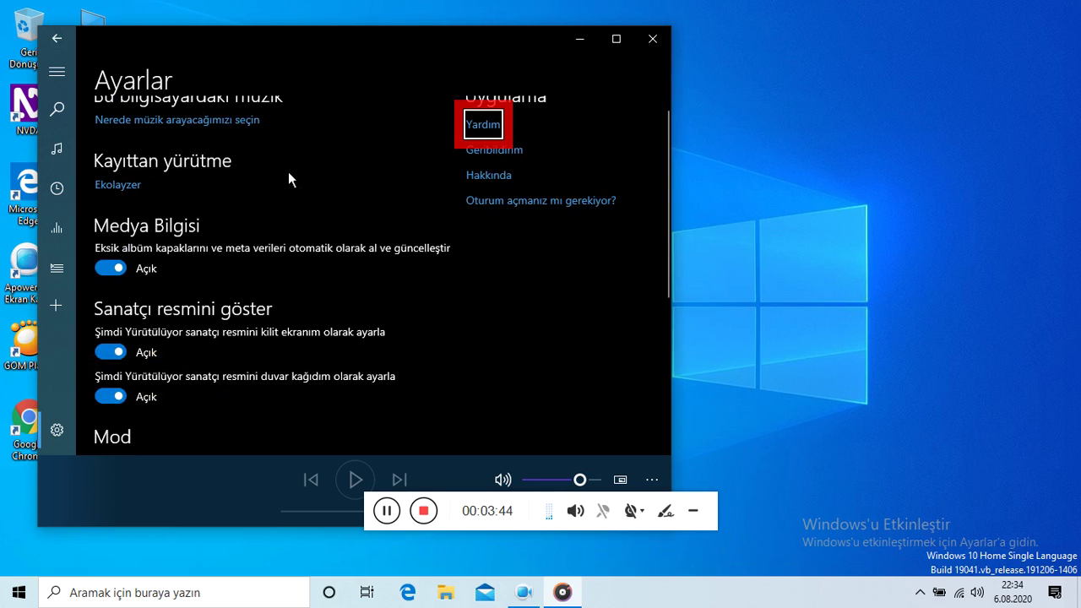
key("Tab")
key("Tab")
key("Tab")
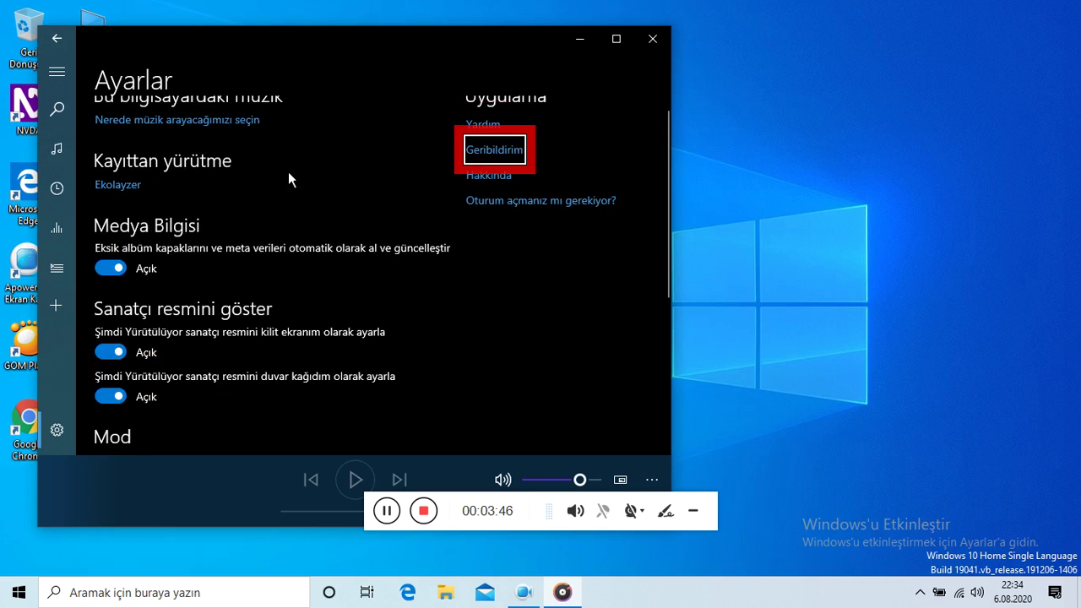
key("Tab")
key("Tab")
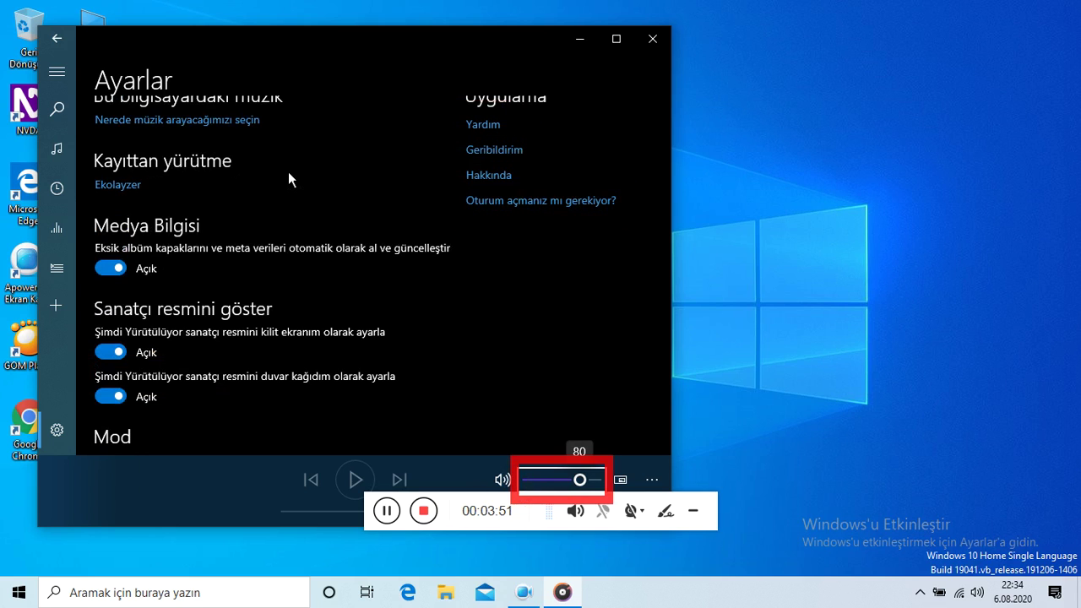
key("alt+F4")
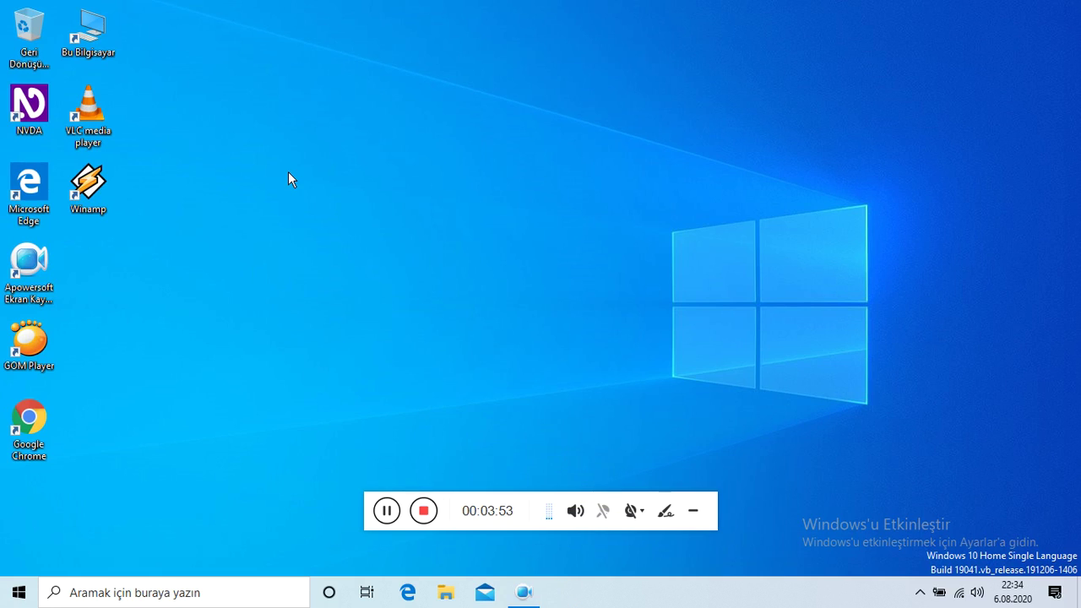